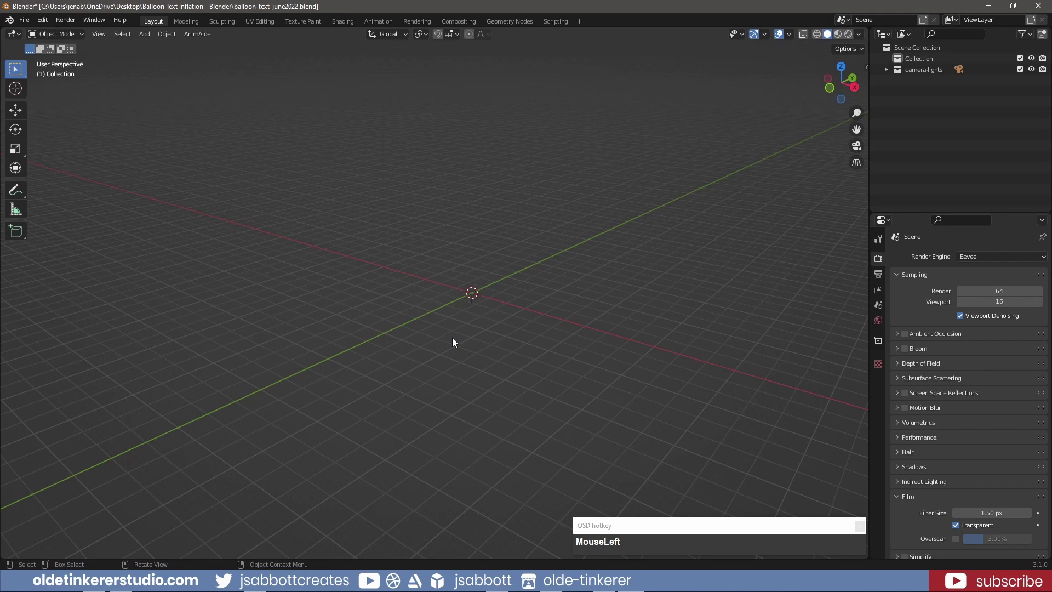
From top view, add a default 'Text' object at the scene origin.
key(KP_7)
key(shift+a)
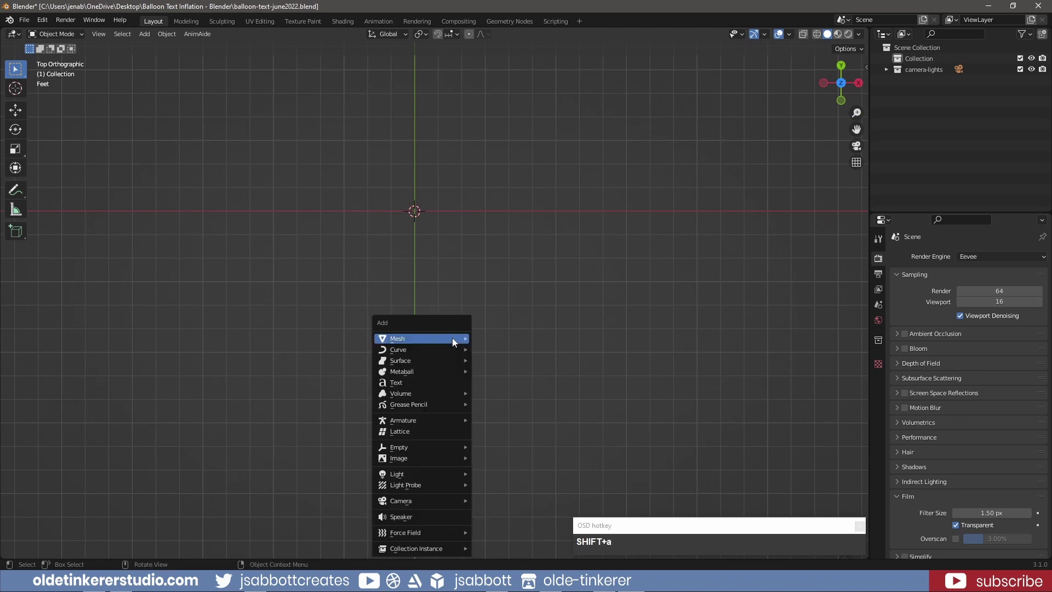
mouse_move(452, 338)
click(452, 382)
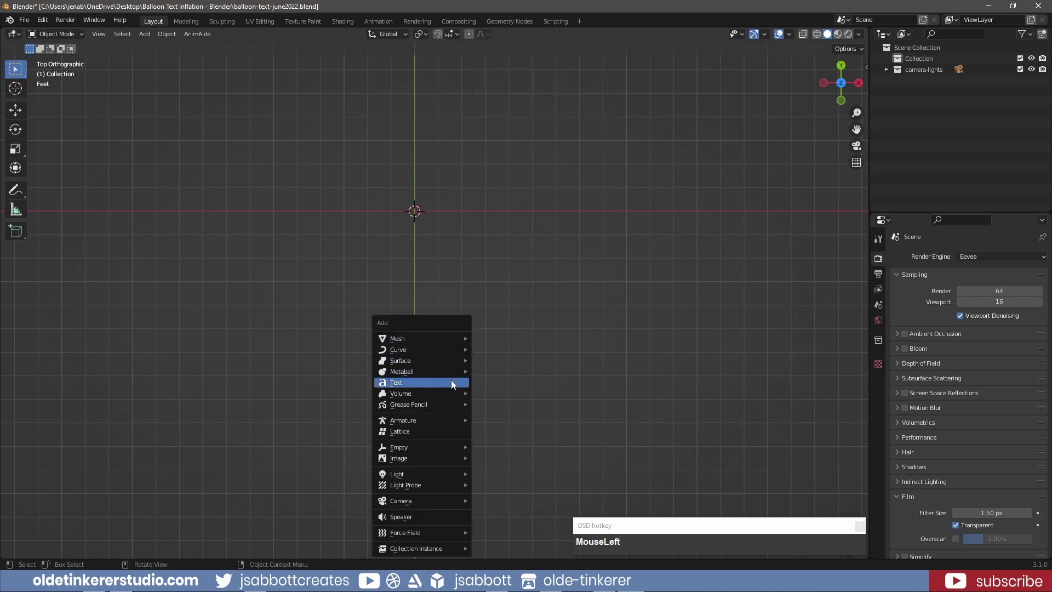
shift+middle_drag(627, 141, 637, 244)
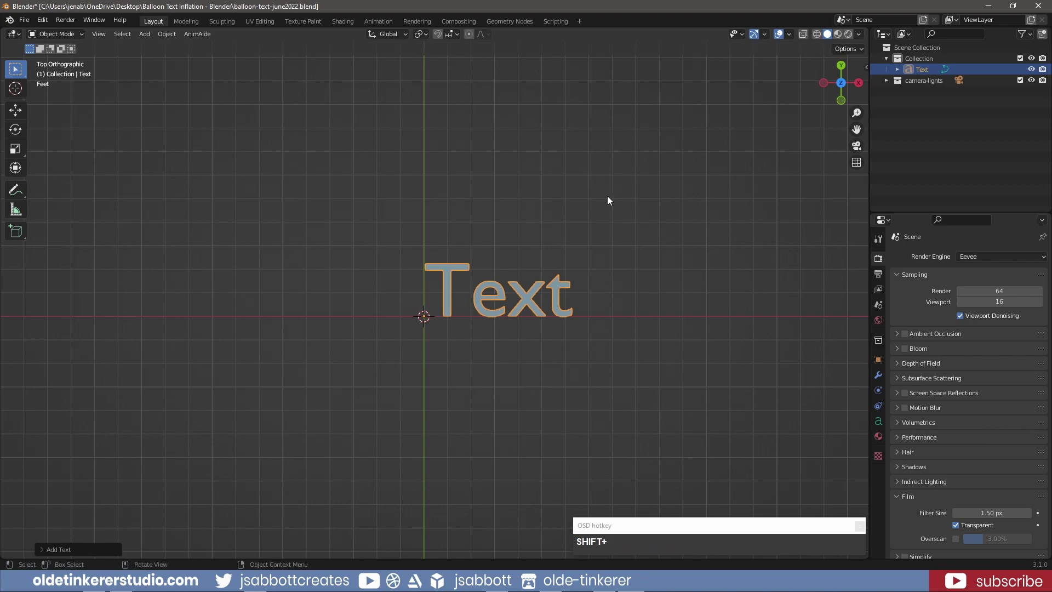
In Edit Mode, centre-align the text horizontally and set its Regular font to Fredoka One.
key(Tab)
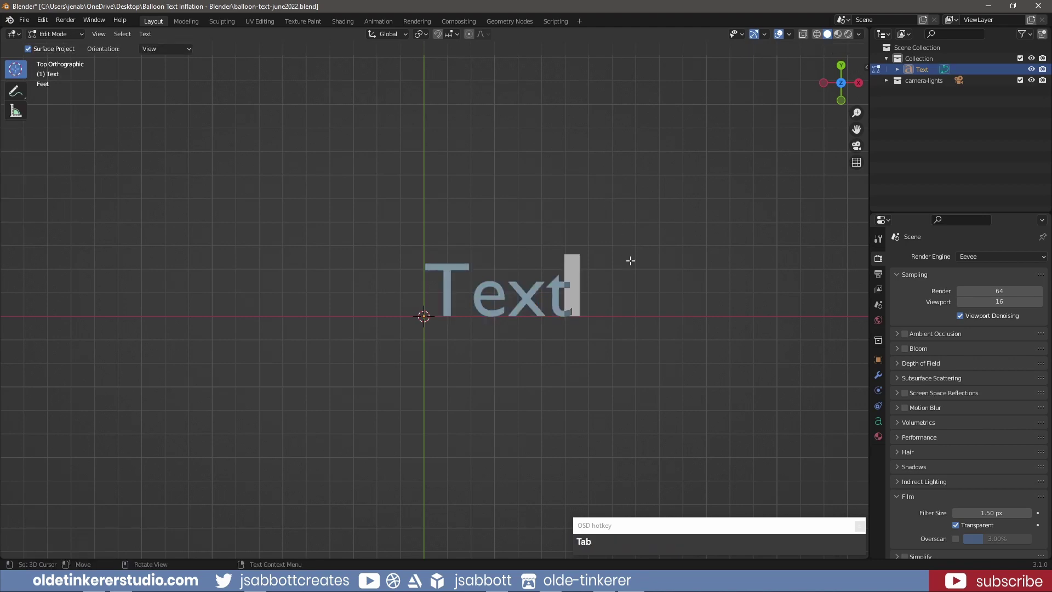
click(879, 422)
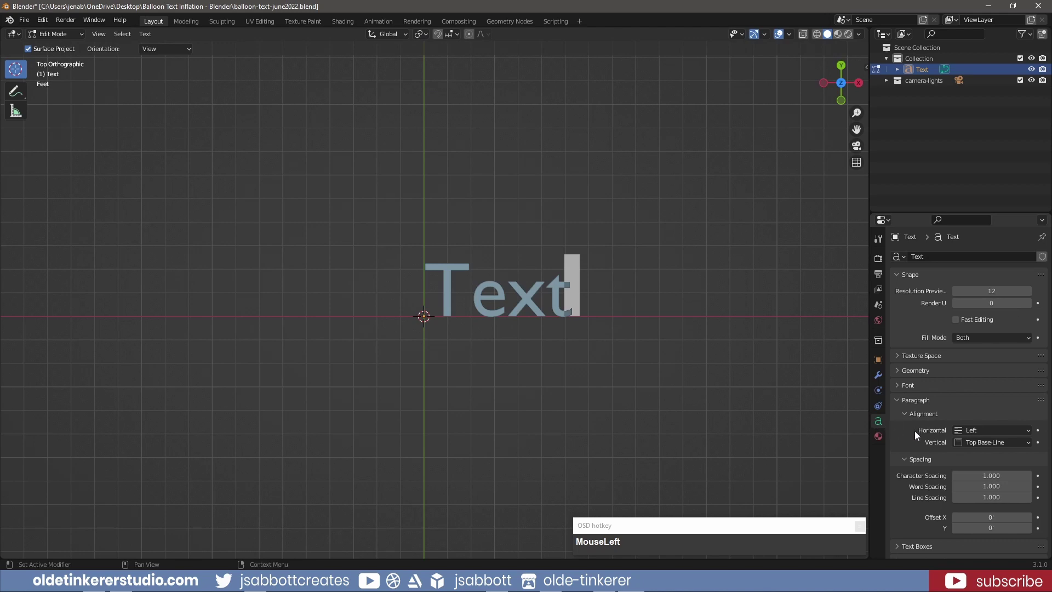
click(1001, 430)
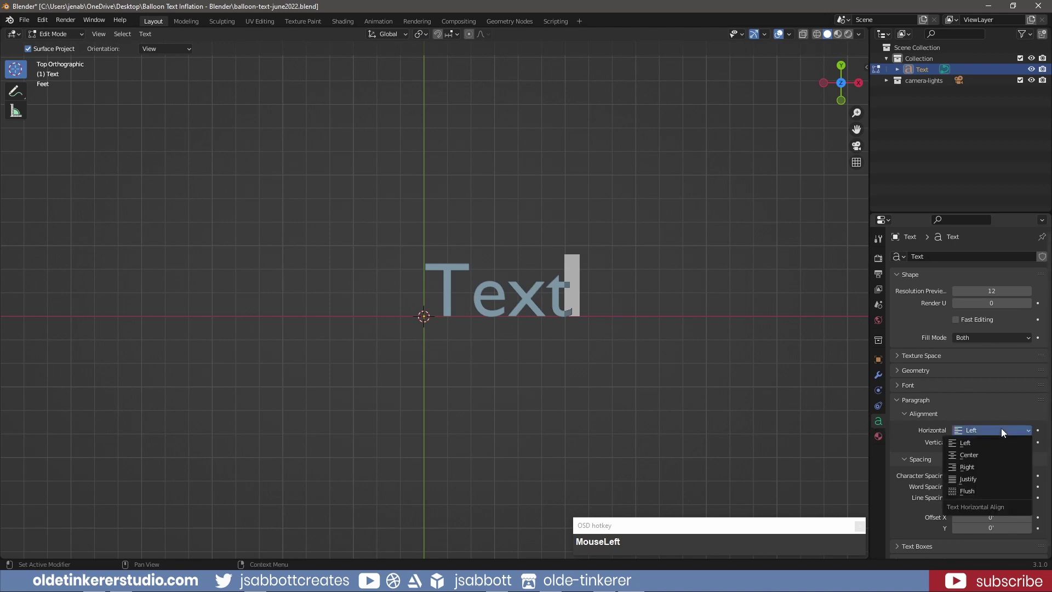
click(987, 456)
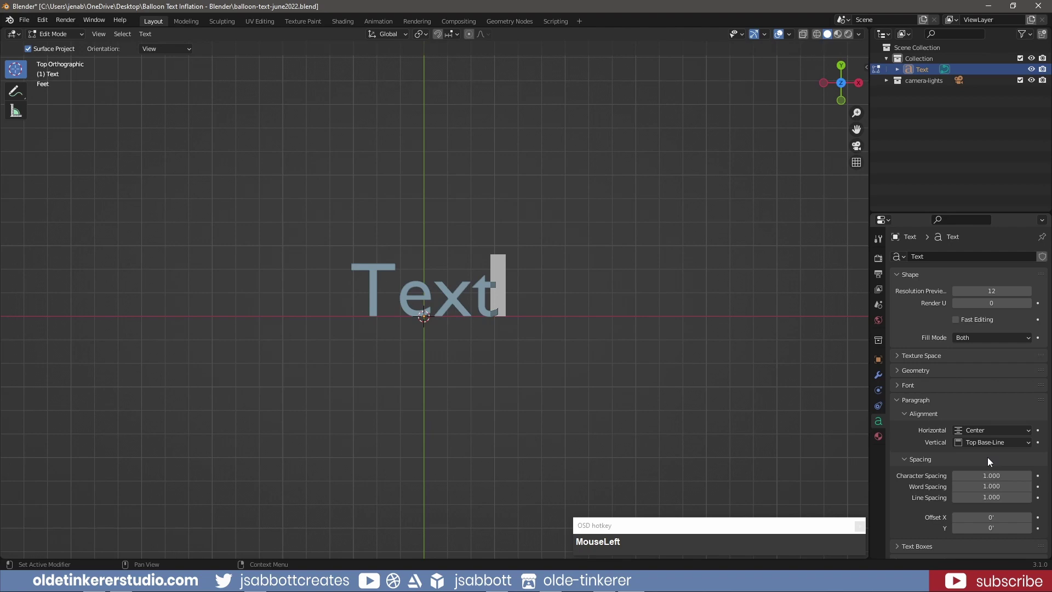
click(897, 385)
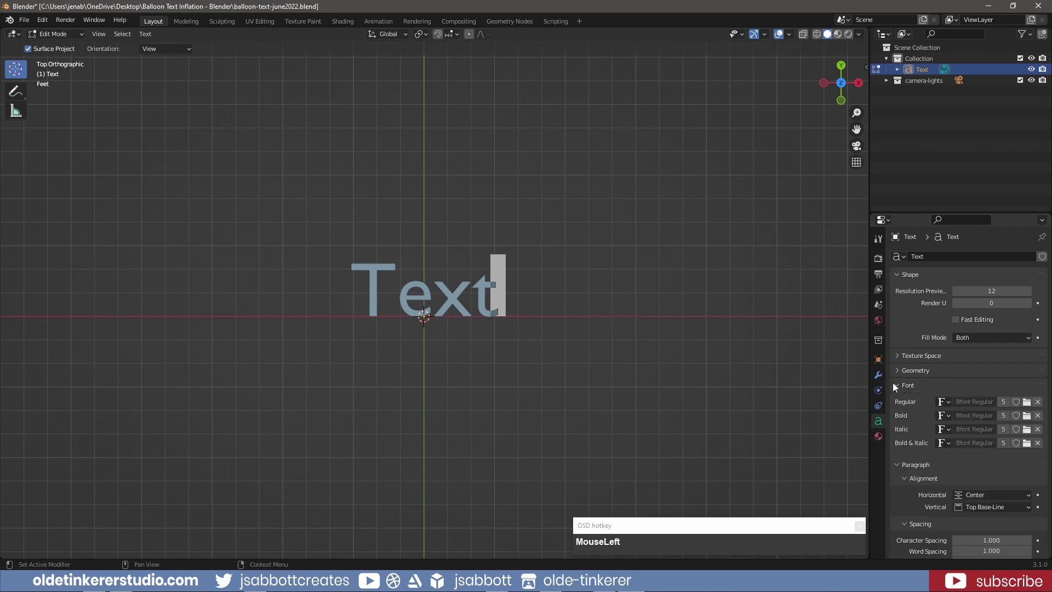
click(1027, 403)
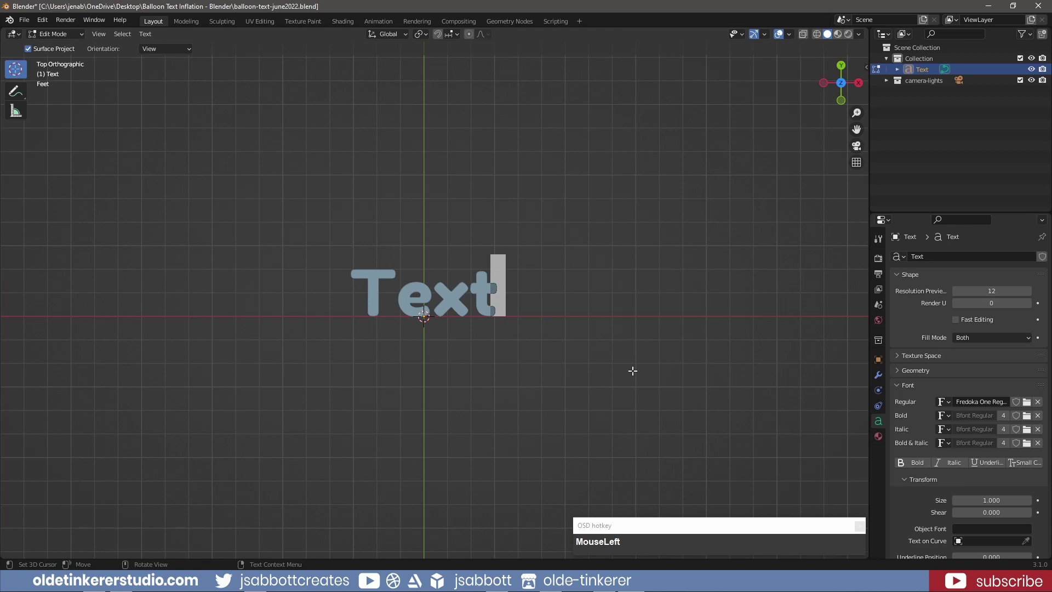
Replace the default text with BLENDER and set character spacing to 1.25.
key(BackSpace)
key(BackSpace)
key(BackSpace)
key(BackSpace)
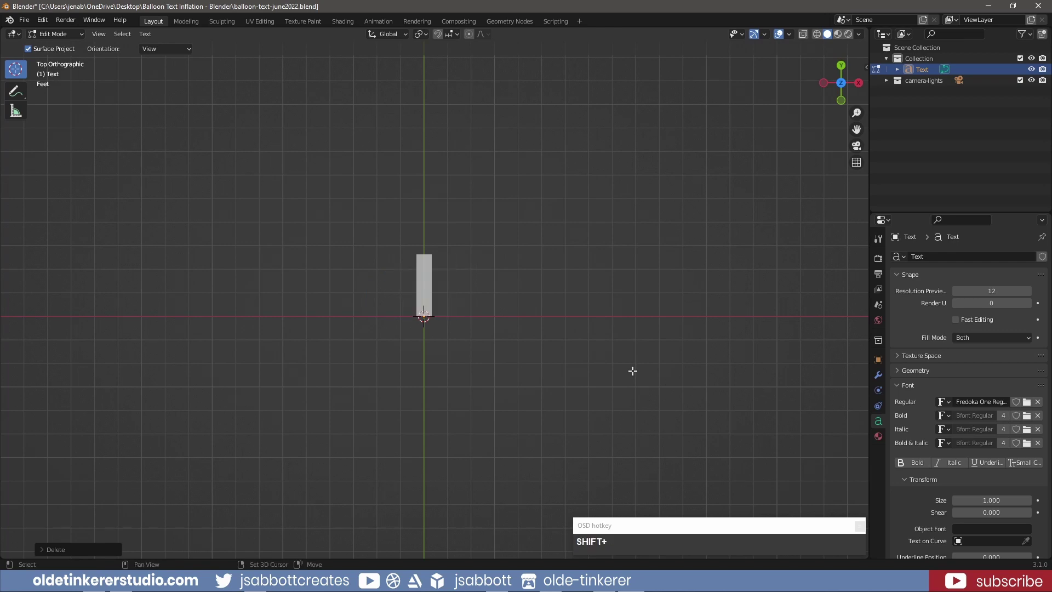
text(BLENDER)
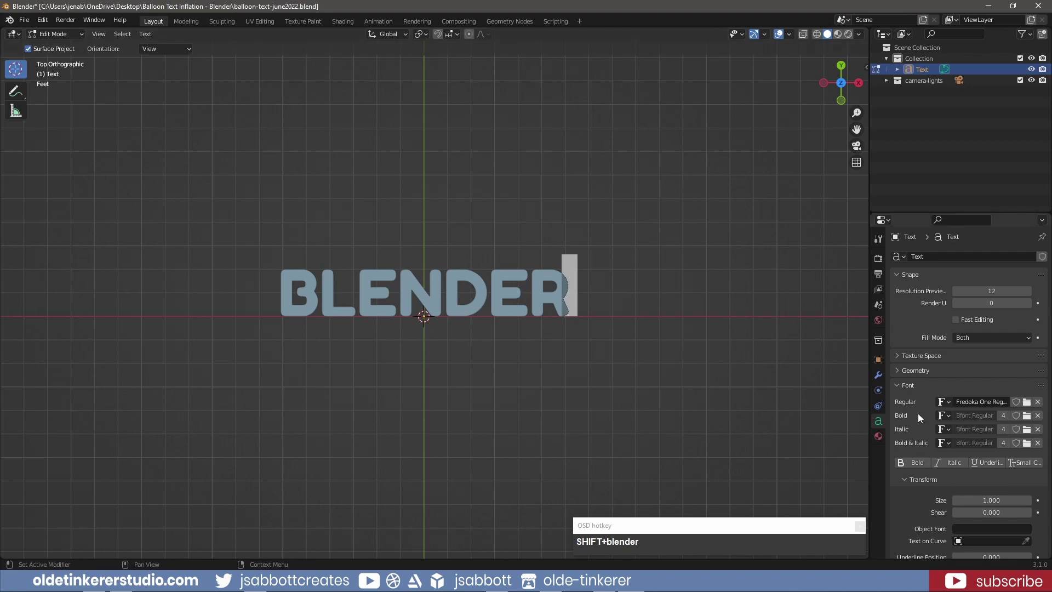
scroll(918, 415, down, 10)
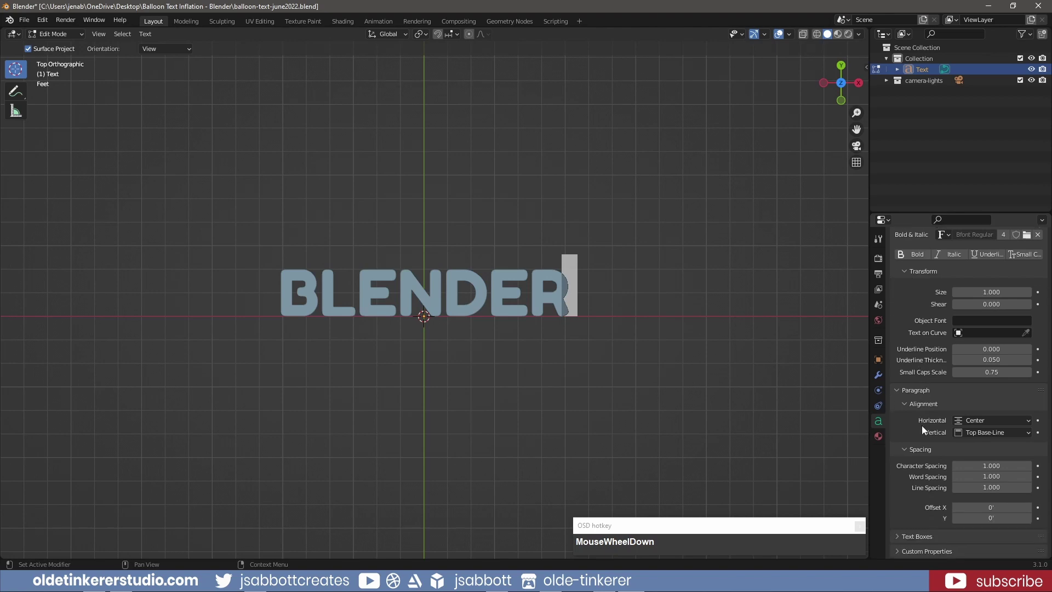
click(984, 465)
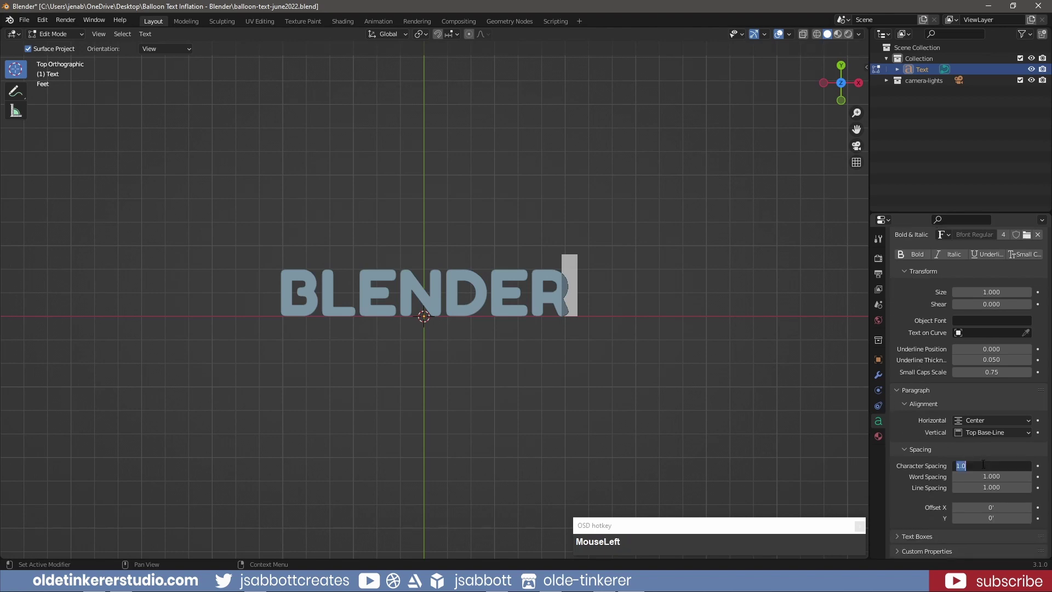
text(1.25)
key(Return)
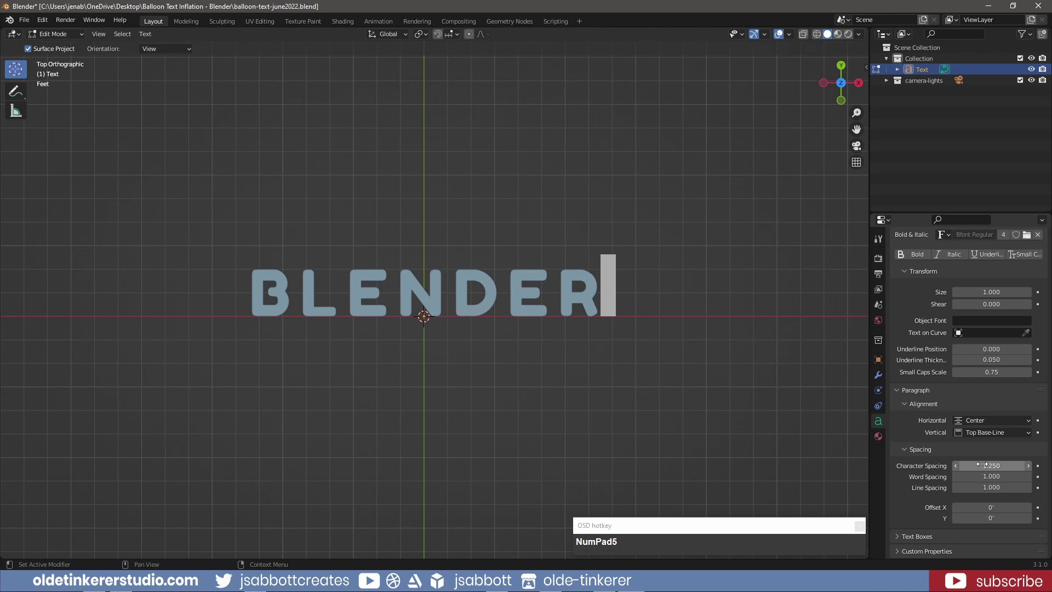
scroll(939, 403, up, 5)
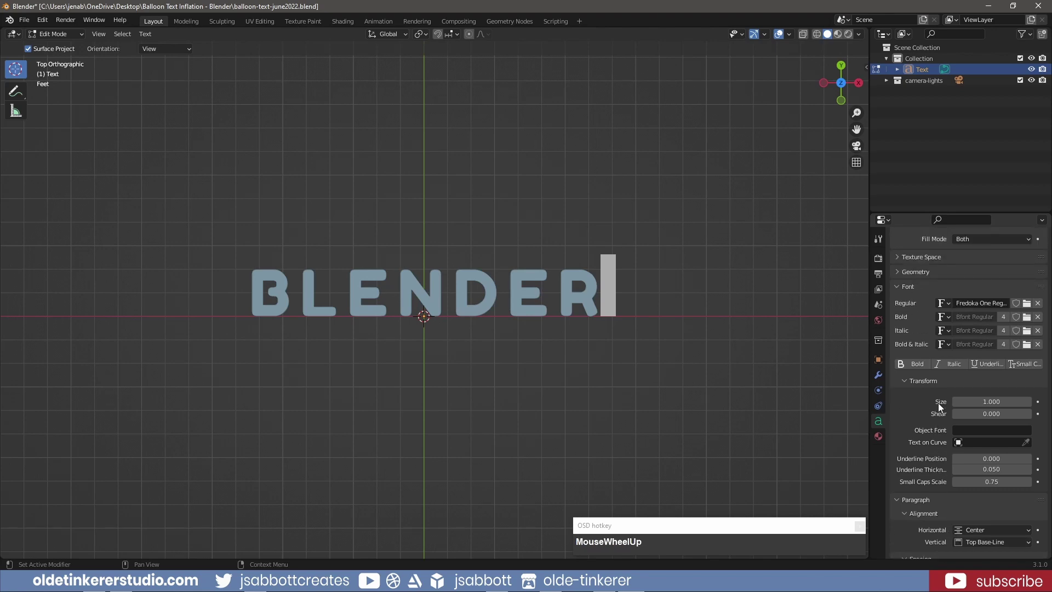
scroll(938, 403, up, 2)
Set the Geometry extrude depth to 0.3 and return to Object Mode.
click(903, 316)
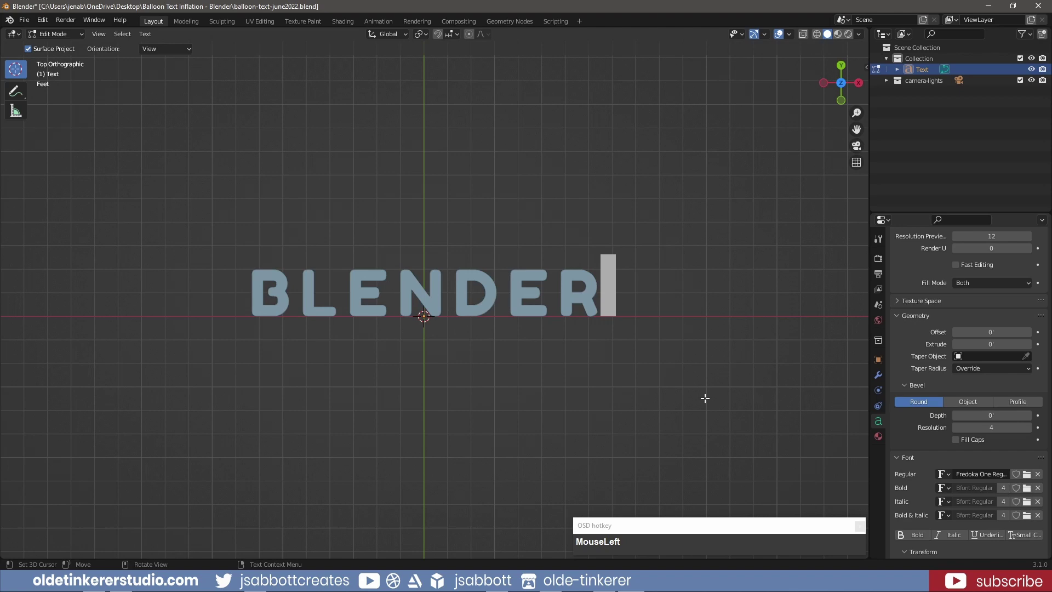
middle_drag(704, 399, 660, 308)
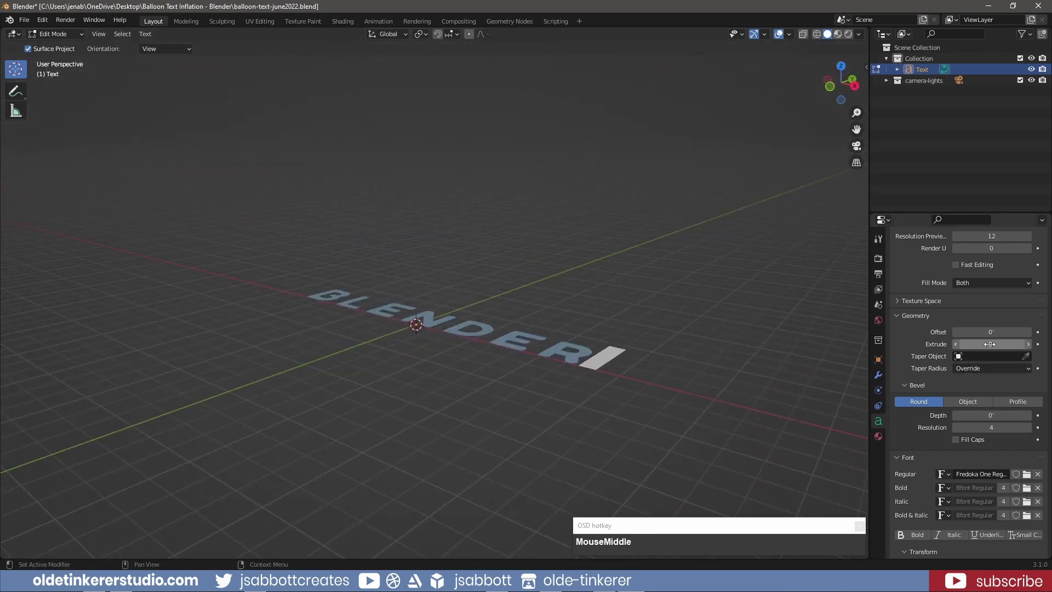
drag(990, 344, 995, 345)
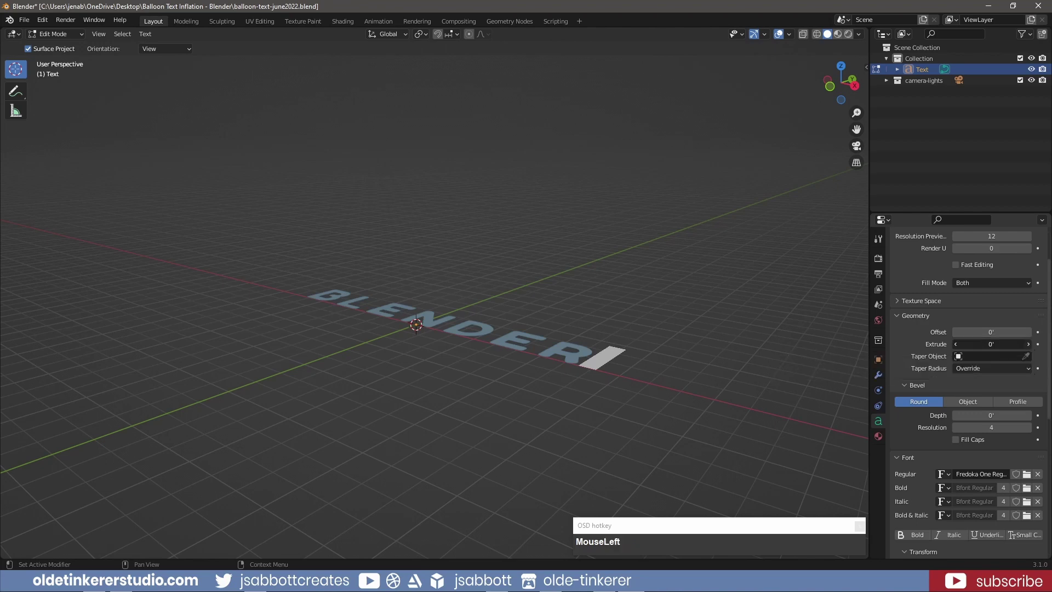
click(995, 346)
text(.3)
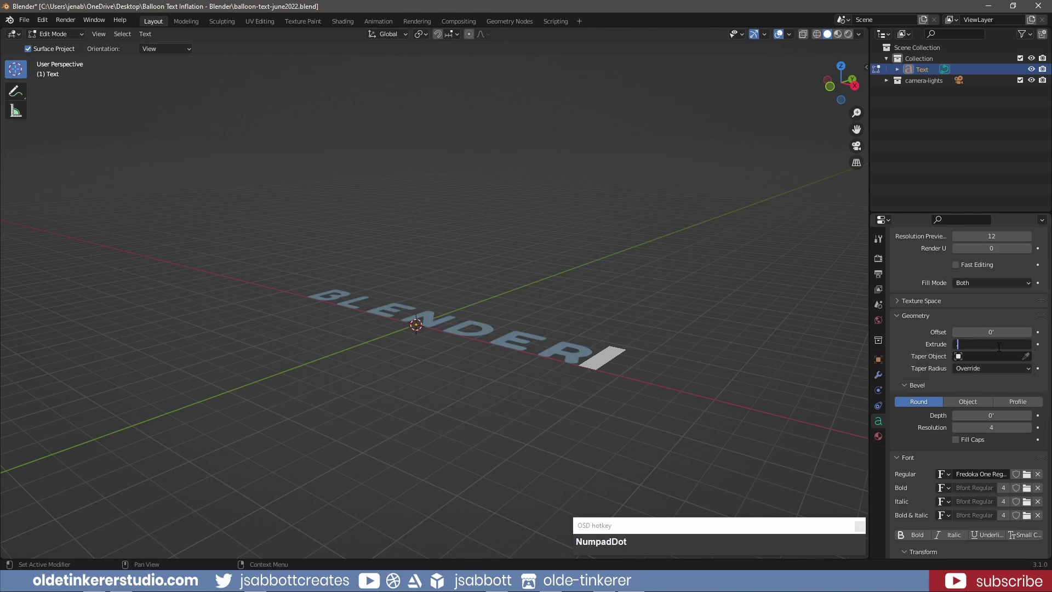
key(Return)
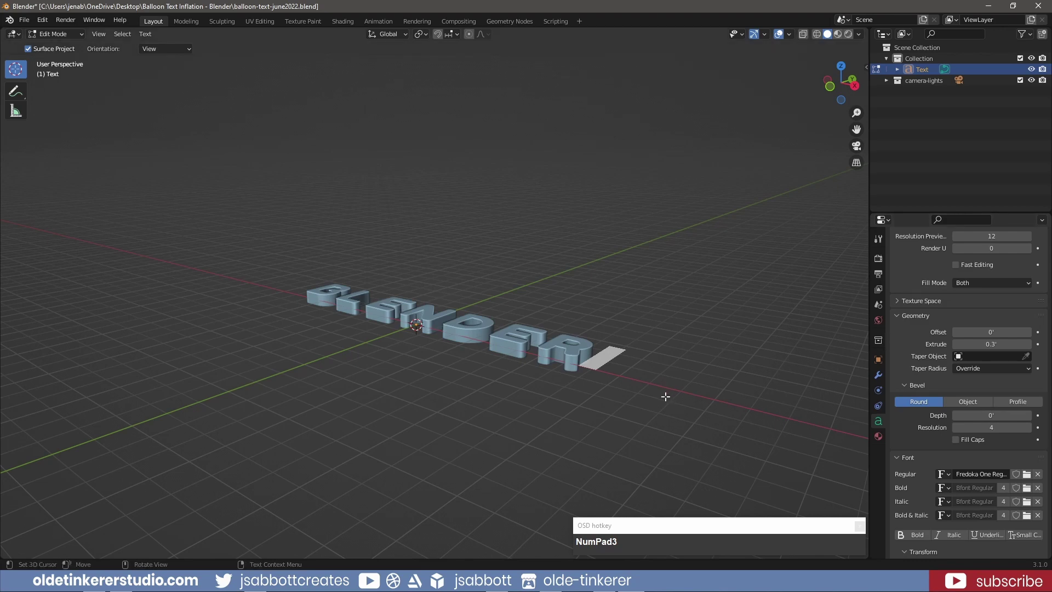
key(Tab)
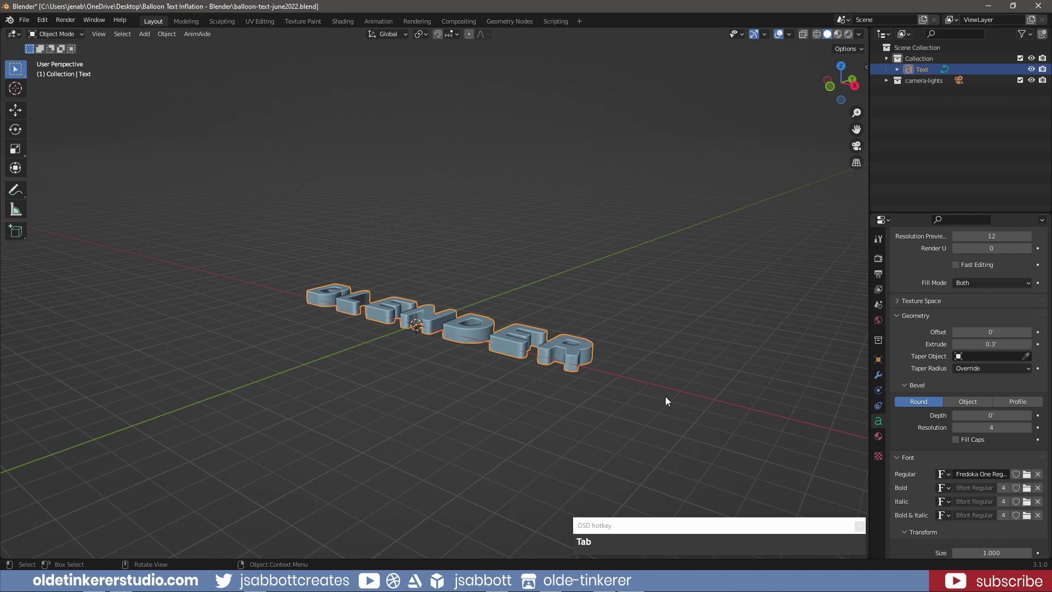
Duplicate the text in place as Text.001, hide it in viewport and renders, reselect the original.
key(KP_7)
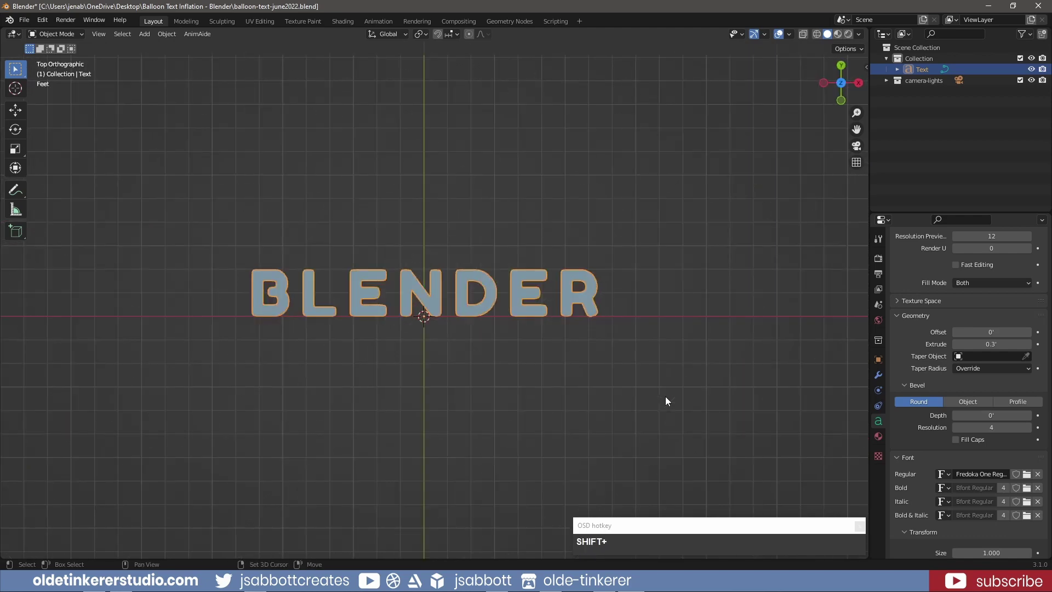
key(shift+d)
right_click(666, 397)
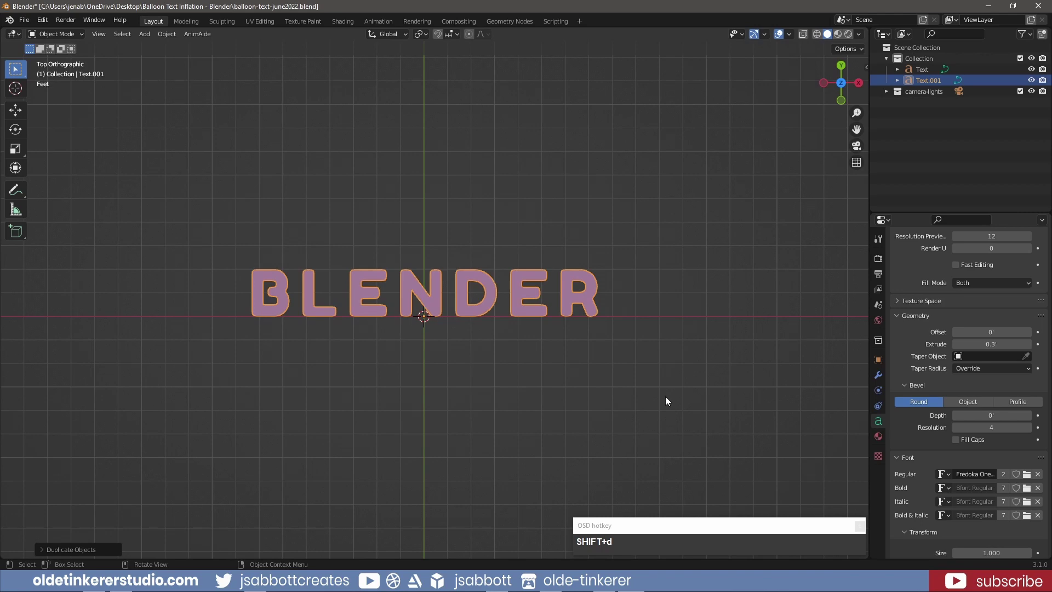
click(1031, 81)
click(1043, 80)
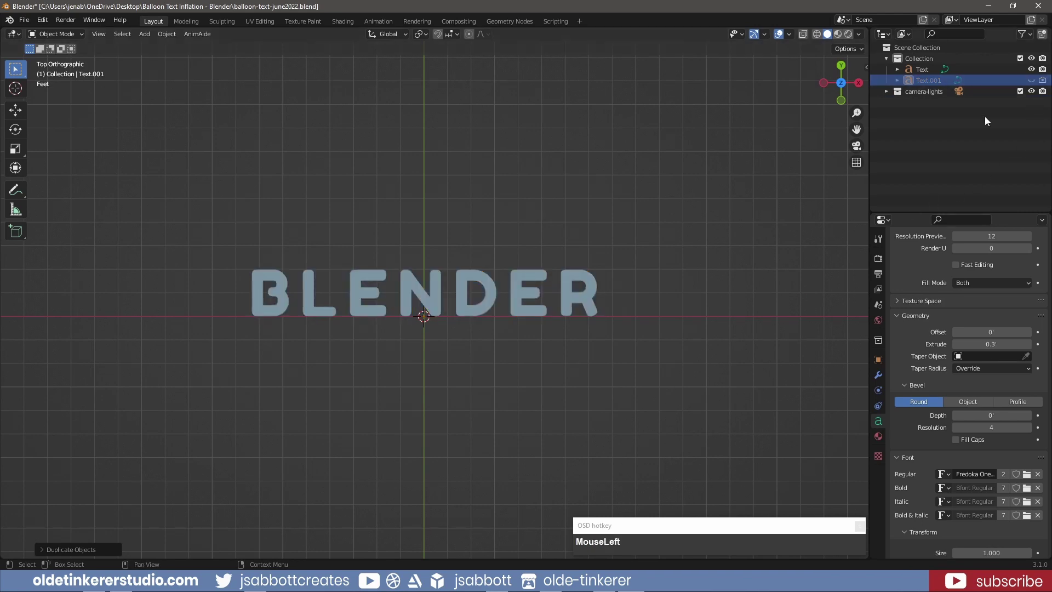
click(579, 299)
Convert the original Text object to a mesh and view it in wireframe.
right_click(578, 298)
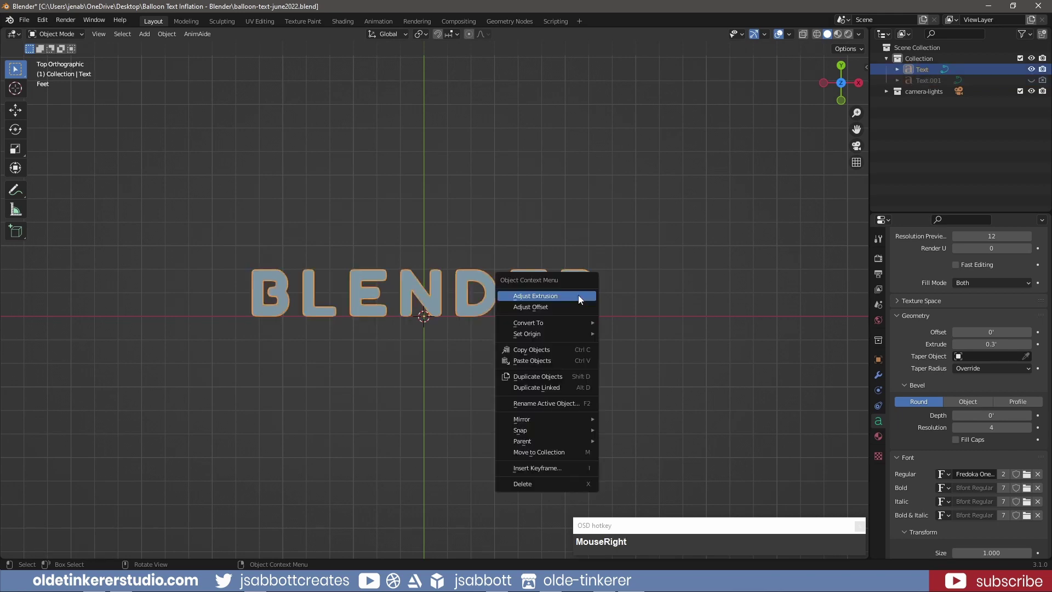
mouse_move(577, 322)
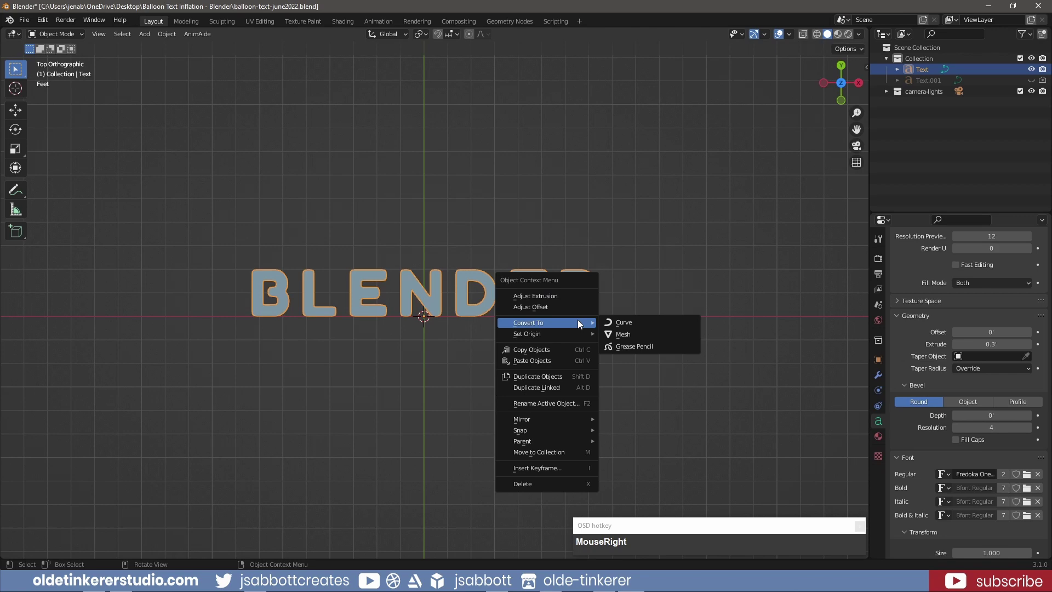
click(625, 335)
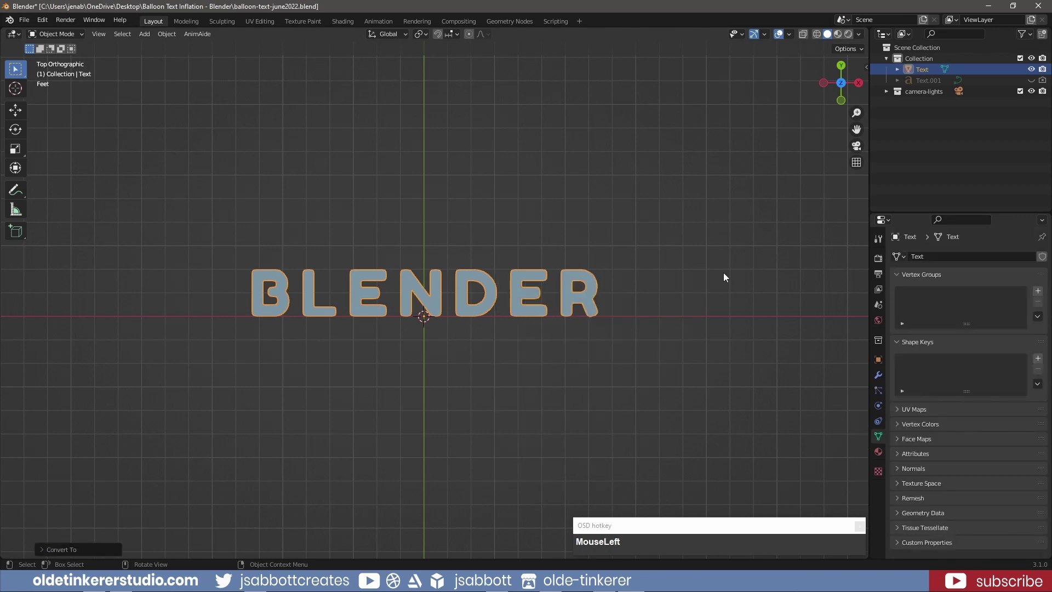
click(877, 375)
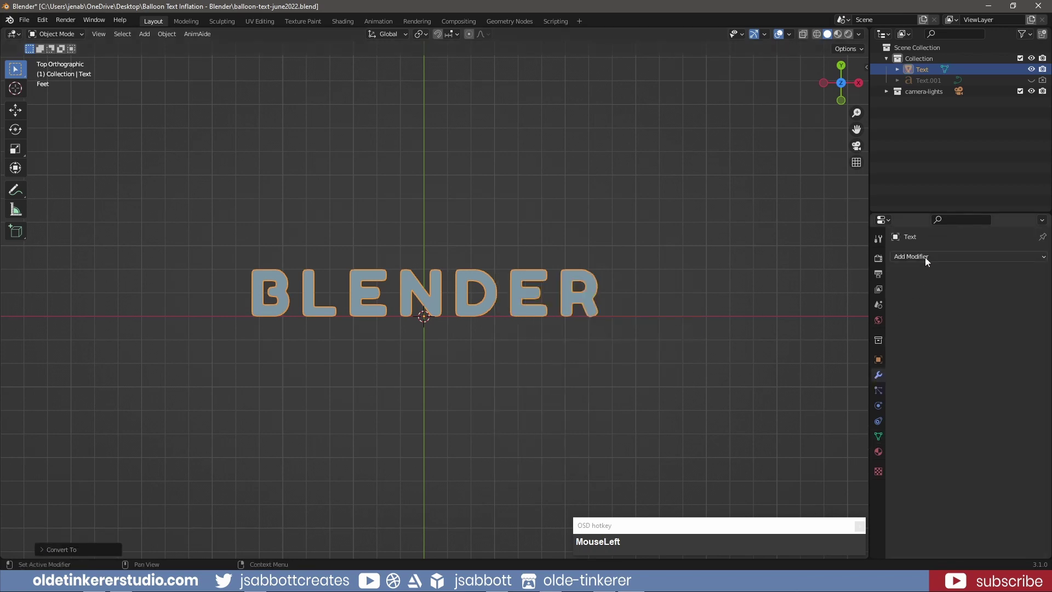
click(818, 34)
scroll(763, 271, up, 3)
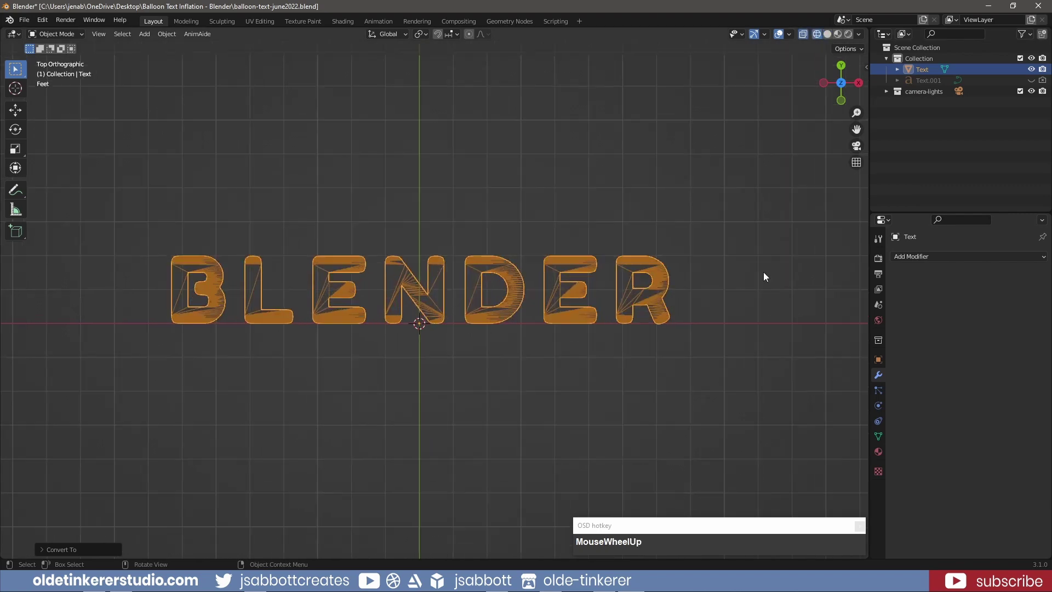
Add a Planar Decimate modifier with roughly a 1.3° angle limit and apply it.
click(950, 258)
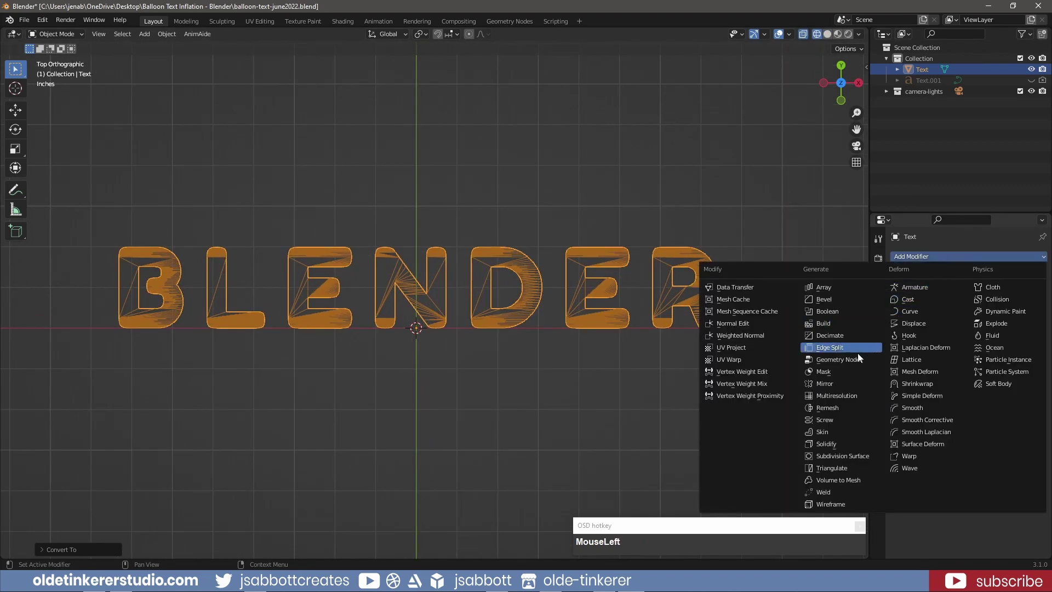
click(854, 334)
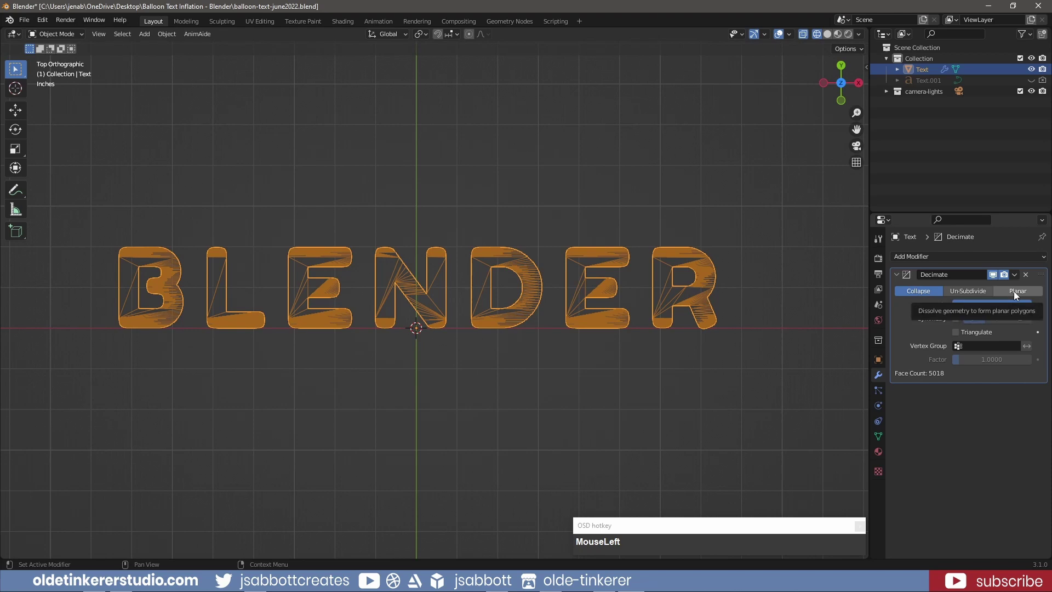
click(1014, 291)
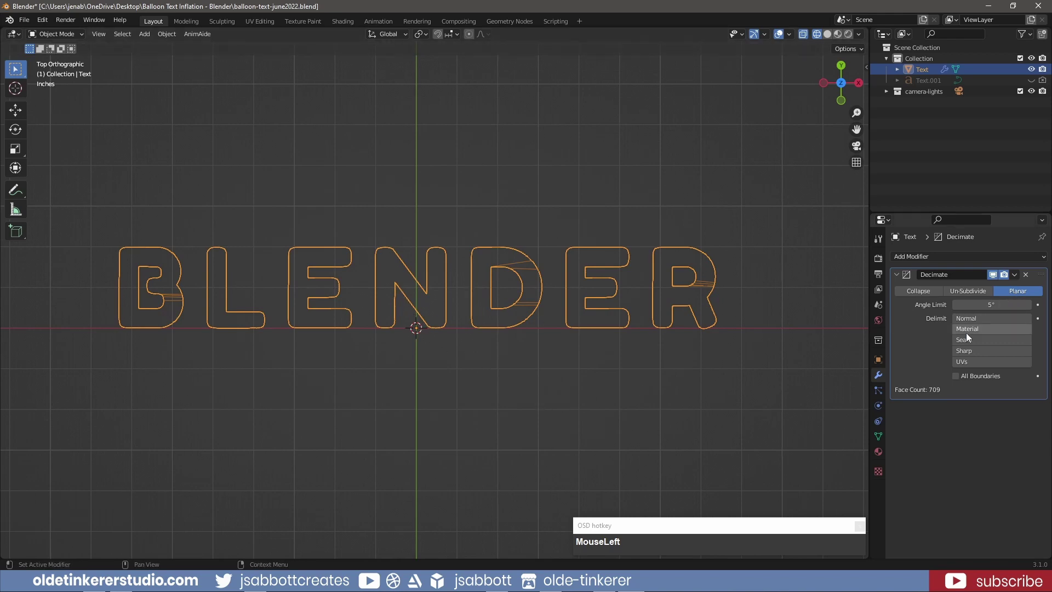
click(956, 304)
click(956, 304)
mouse_move(971, 304)
mouse_down()
mouse_move(947, 305)
mouse_move(992, 306)
mouse_up()
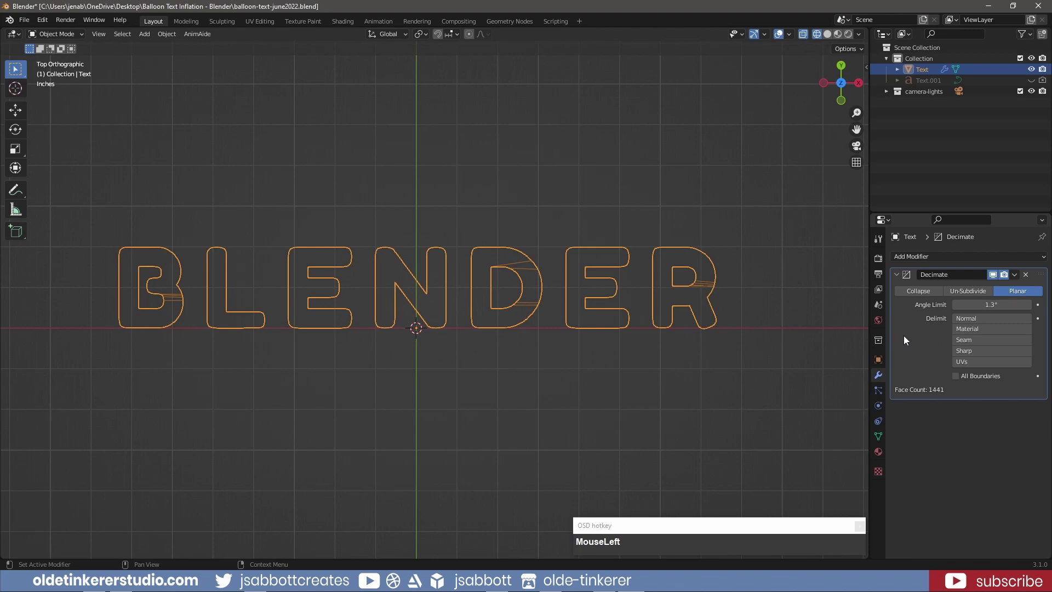
key(ctrl+a)
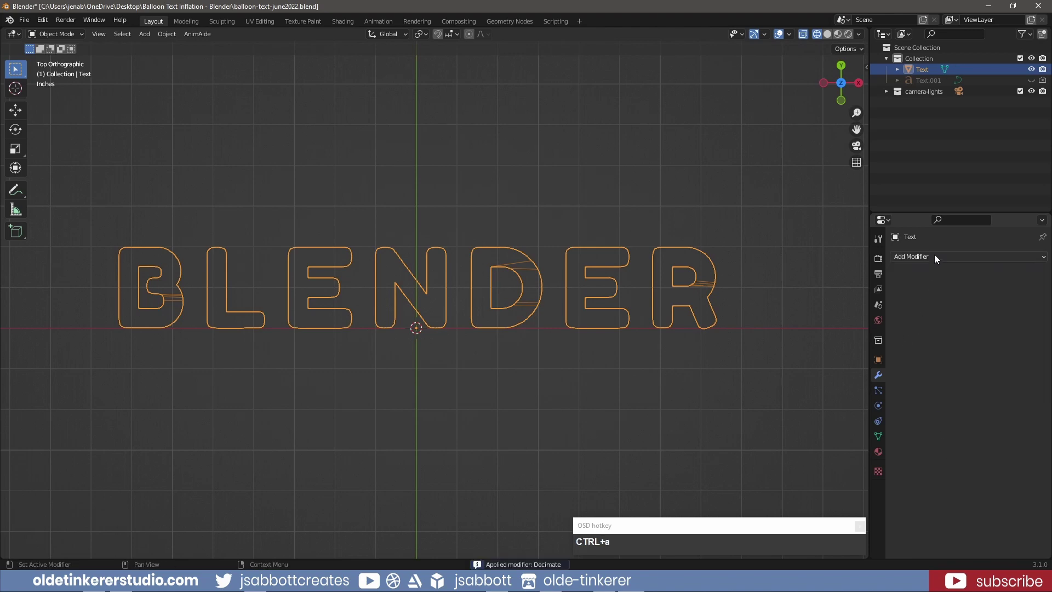
Apply a Smooth Remesh at octree depth 9, Remove Disconnected off, with smooth shading.
click(935, 257)
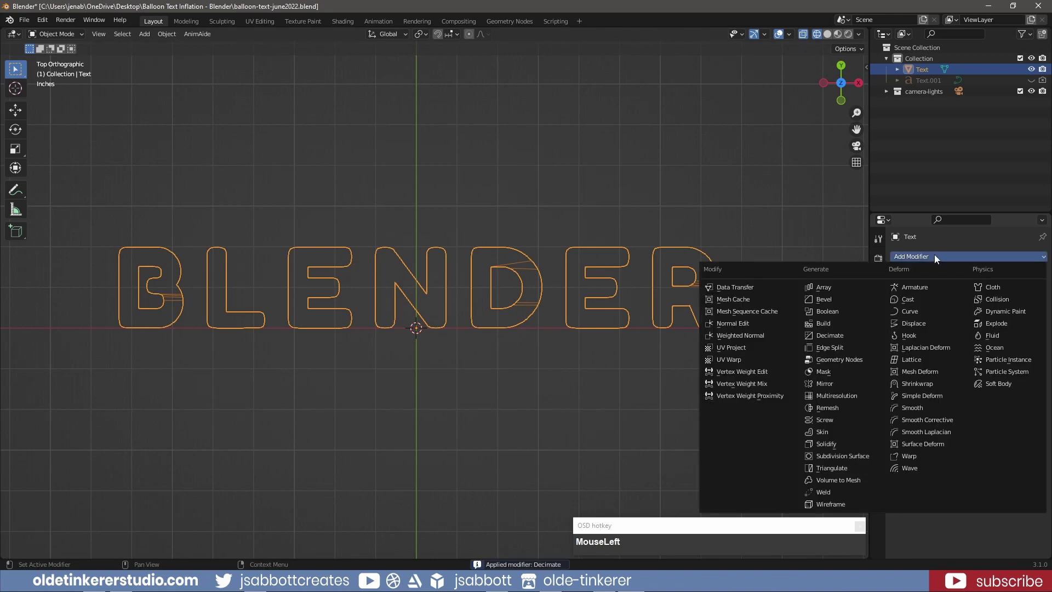
click(844, 407)
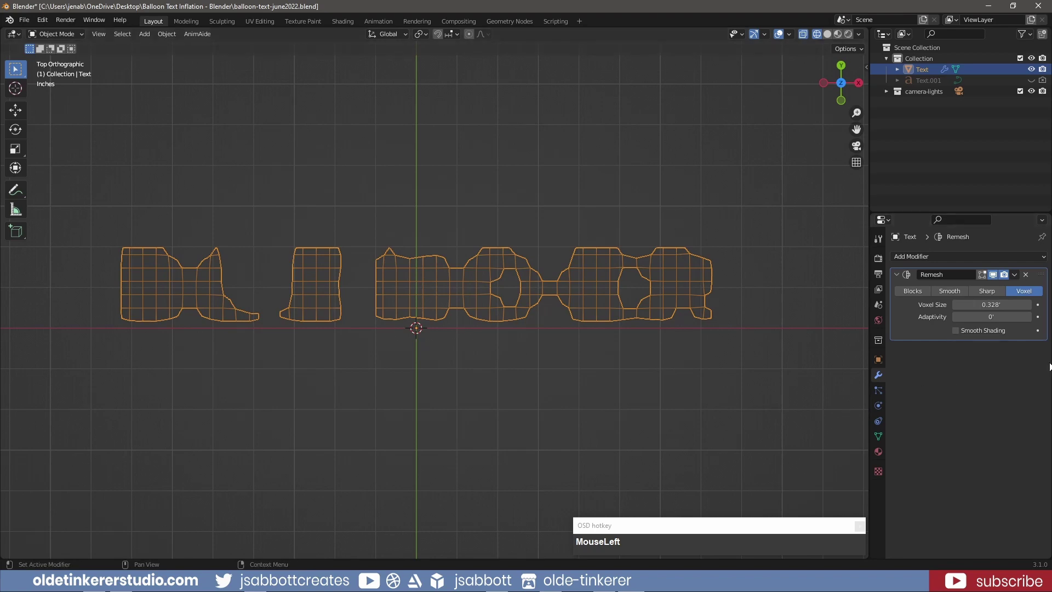
click(945, 291)
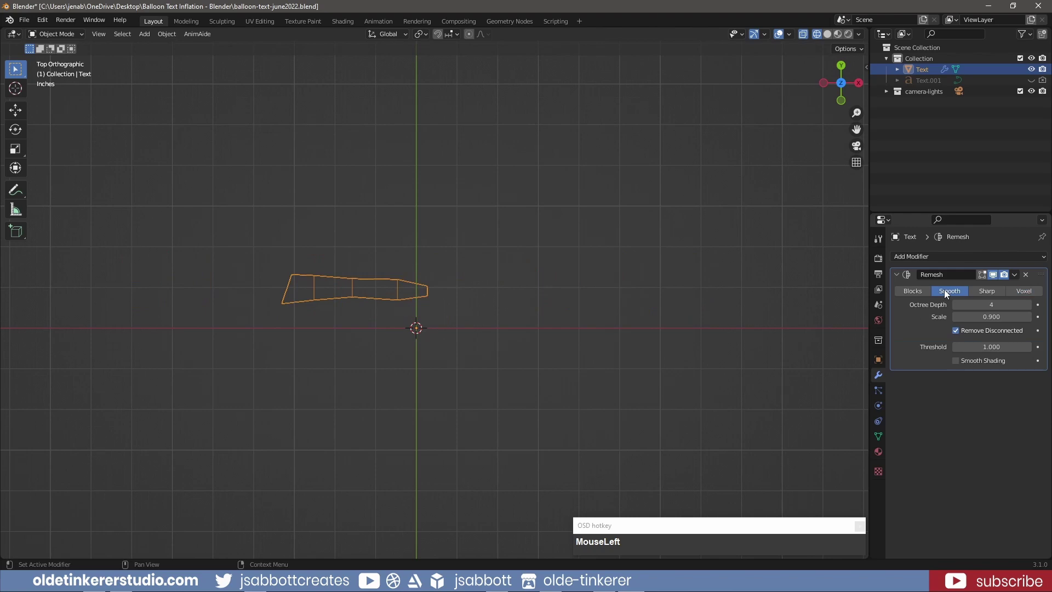
click(956, 330)
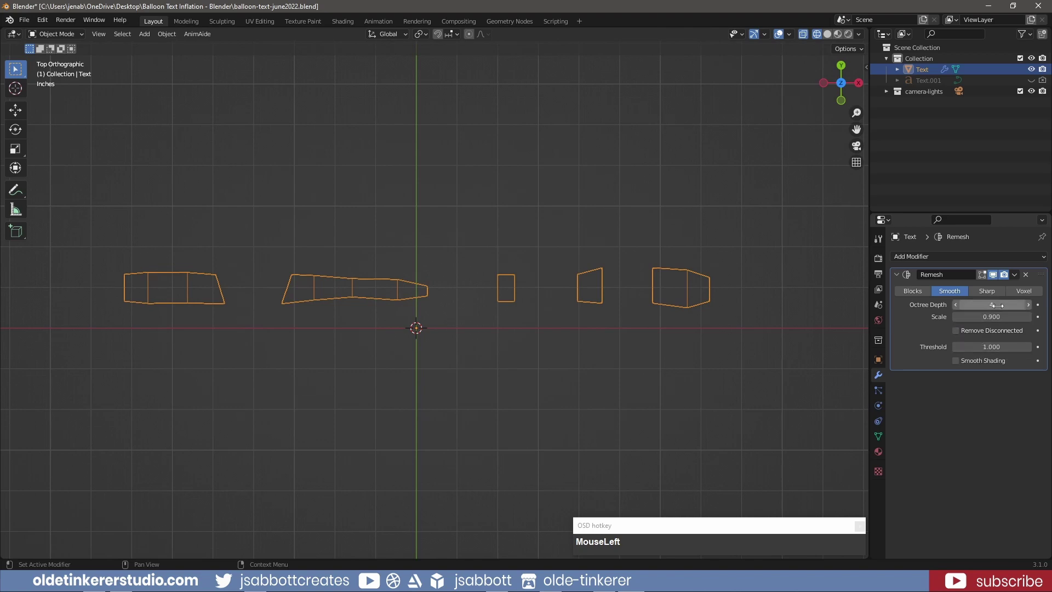
drag(991, 305, 1014, 305)
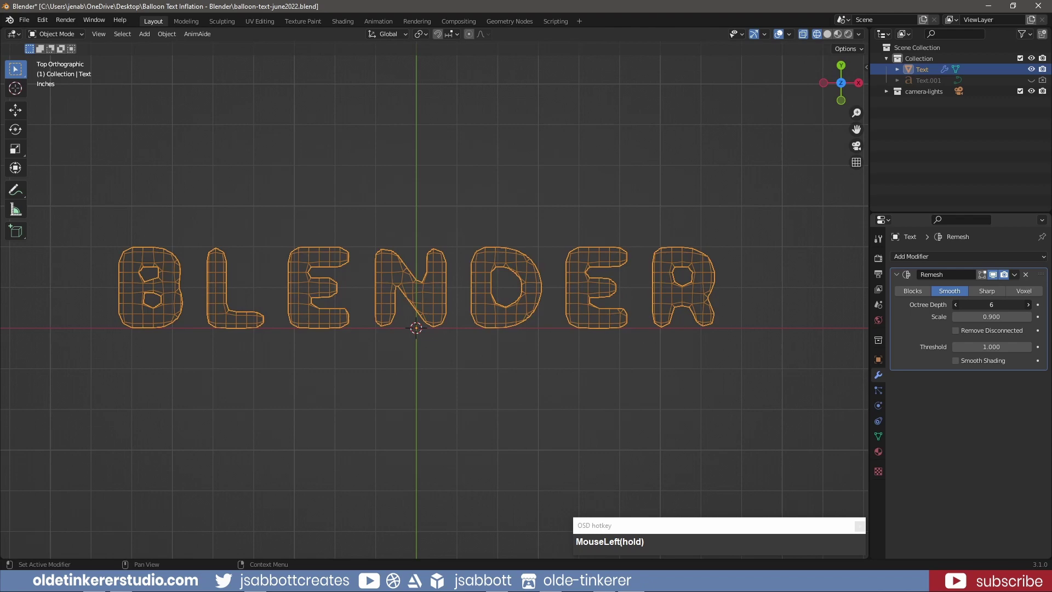
click(986, 303)
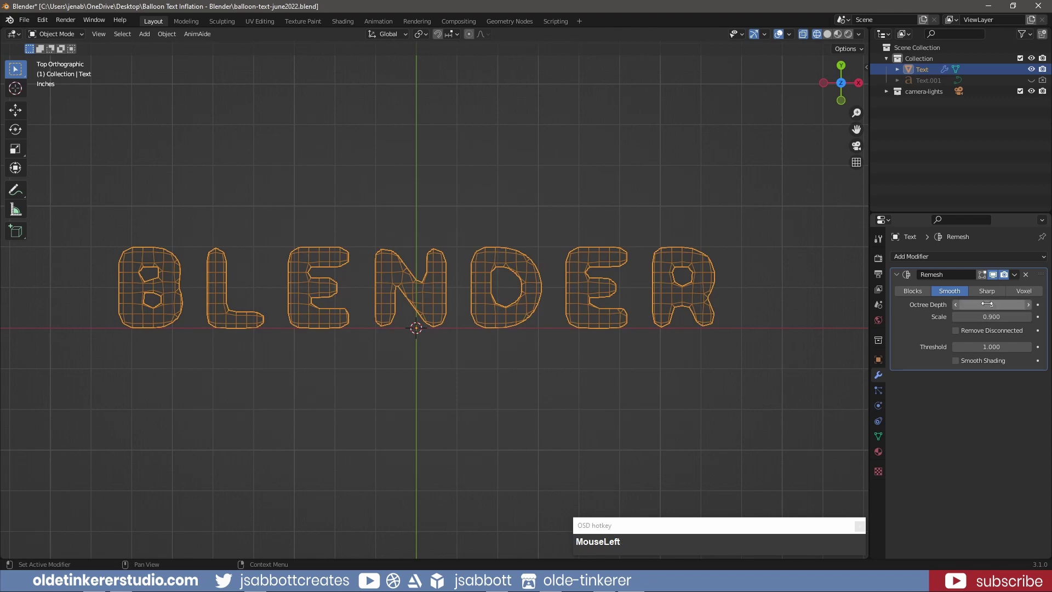
text(9)
key(Return)
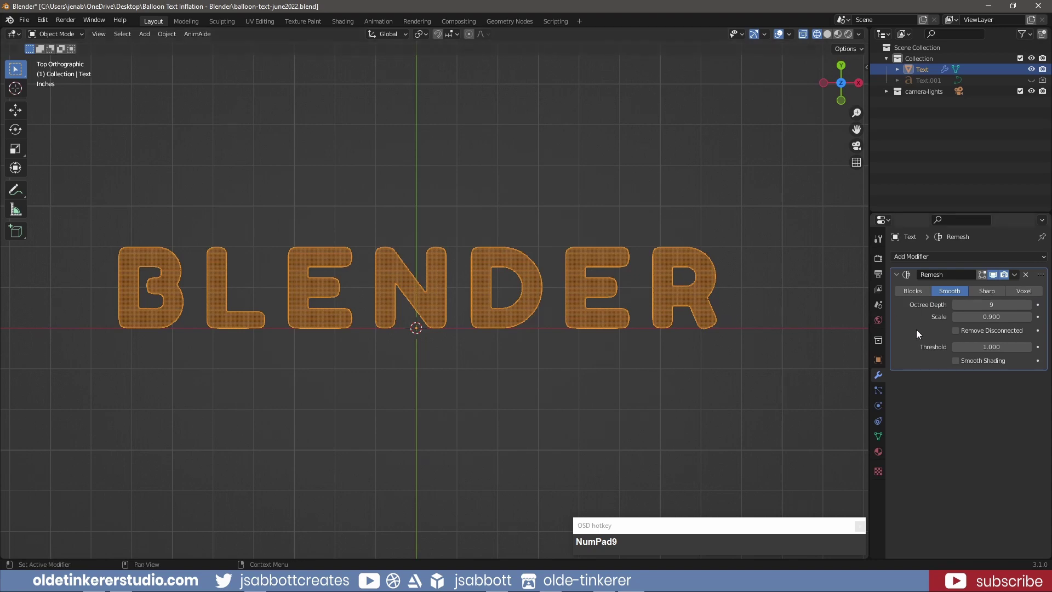
click(955, 360)
key(ctrl+a)
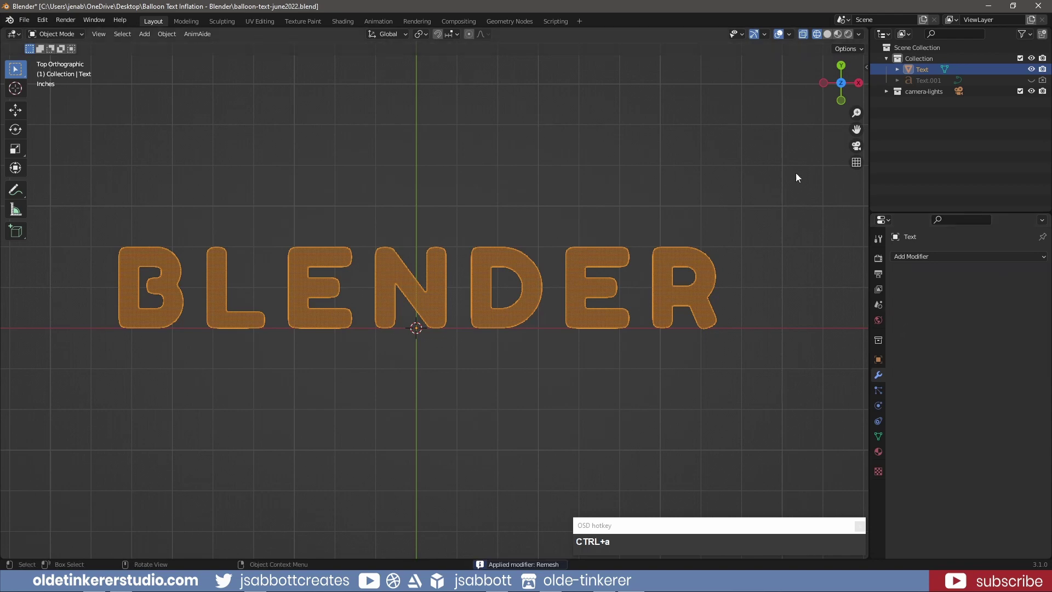
Switch to solid shading and add Cloth physics to the BLENDER mesh.
click(828, 34)
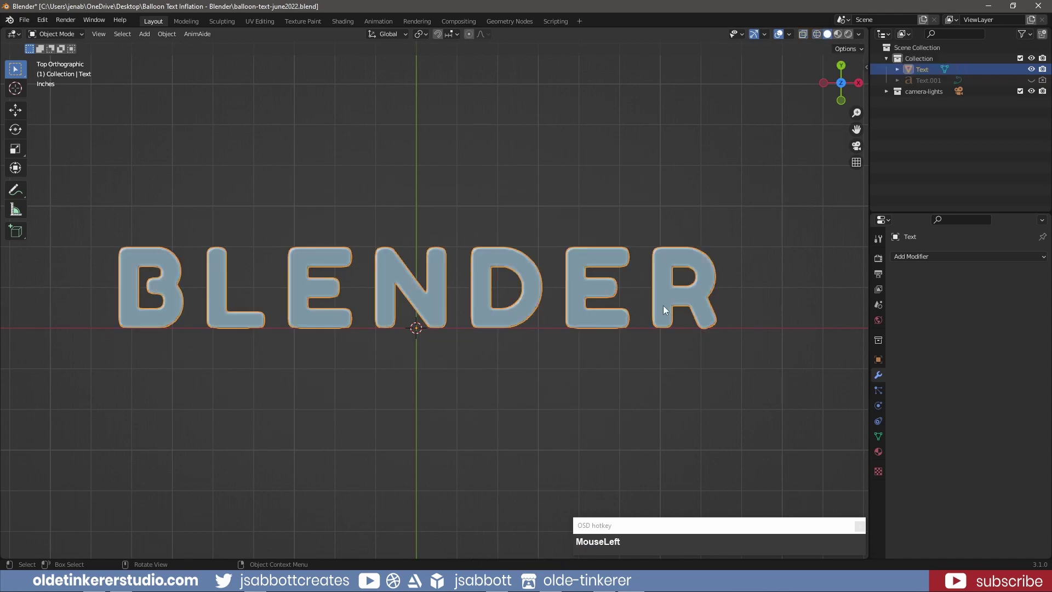
click(878, 407)
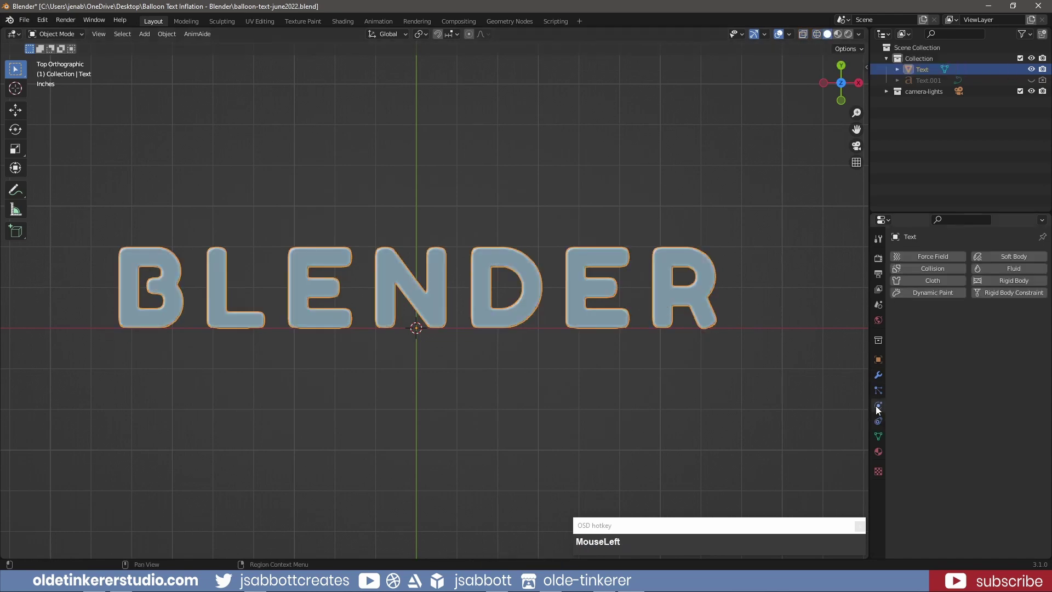
click(932, 280)
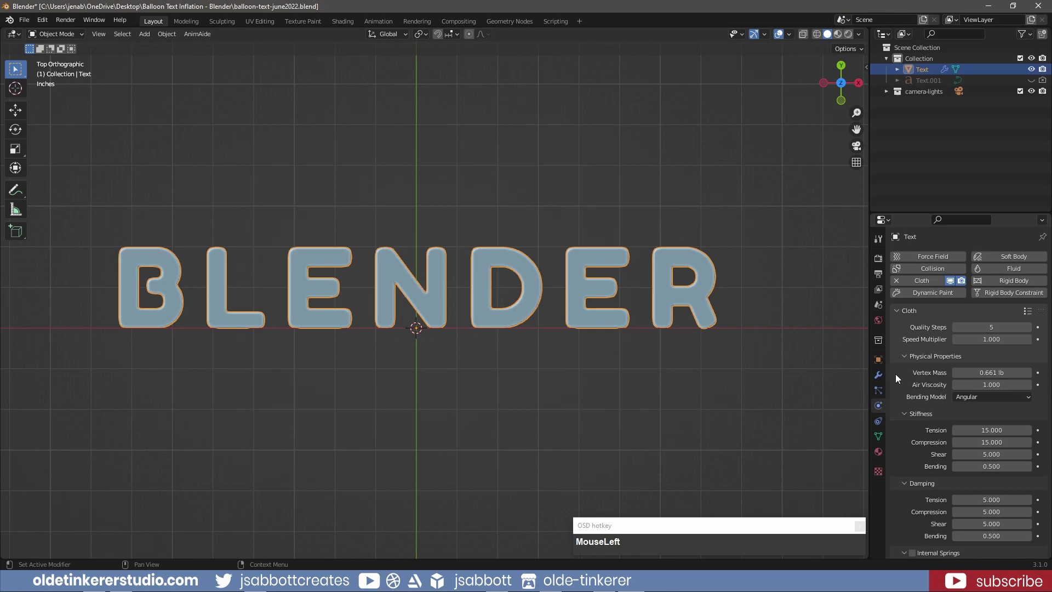
scroll(898, 378, down, 10)
scroll(904, 392, down, 2)
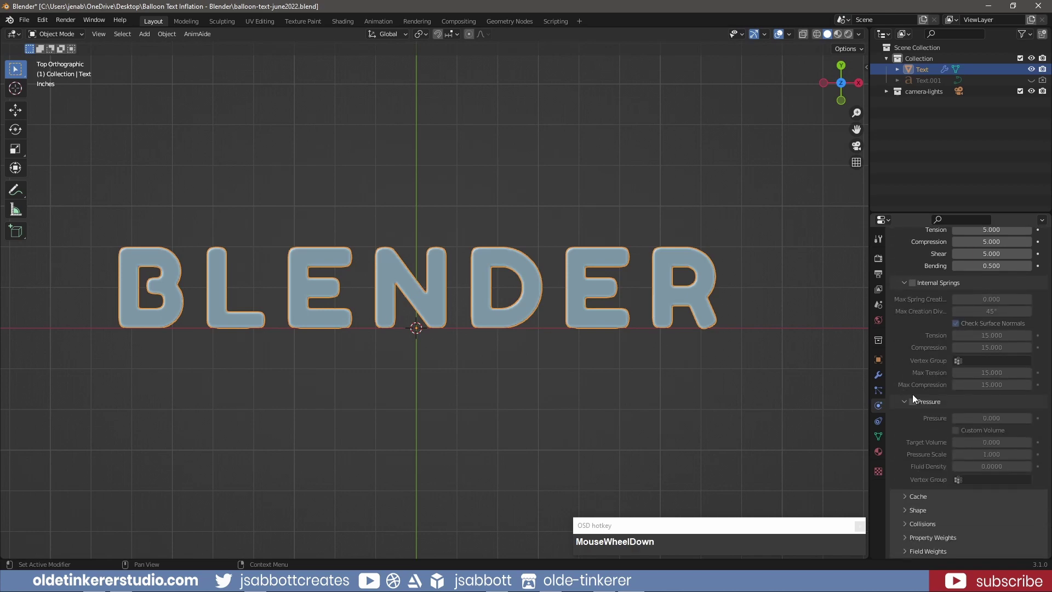
Enable cloth pressure 8 with custom target volume 3 and pressure scale 5.
click(912, 401)
click(957, 430)
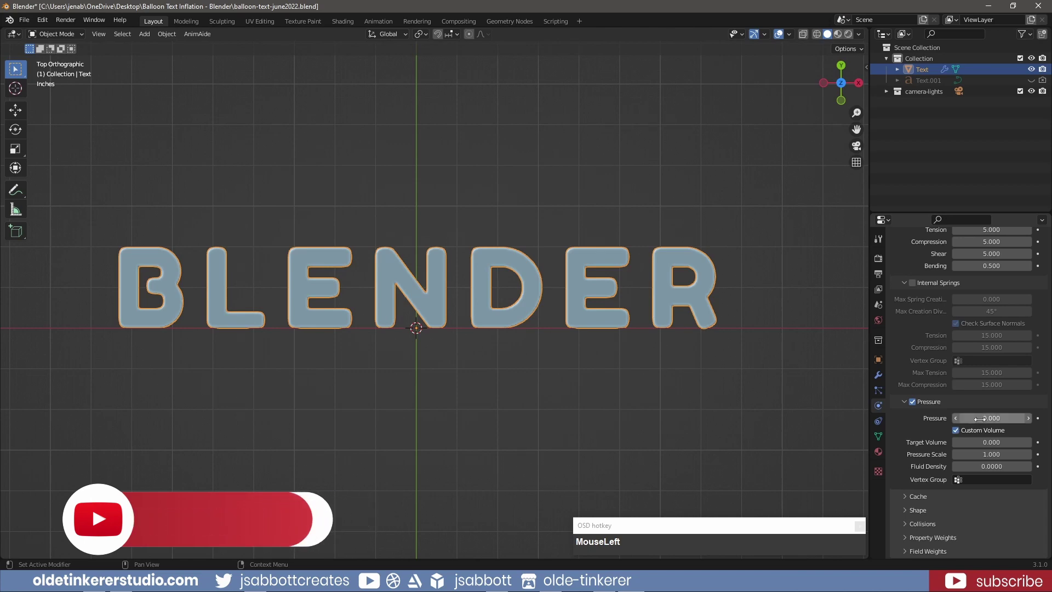
click(981, 418)
text(8)
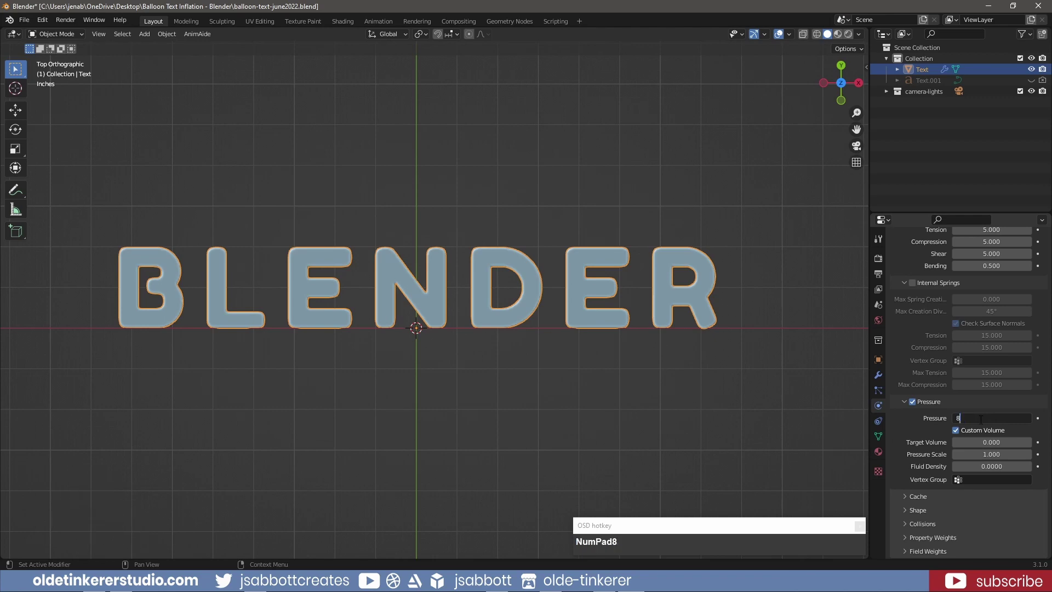
click(977, 443)
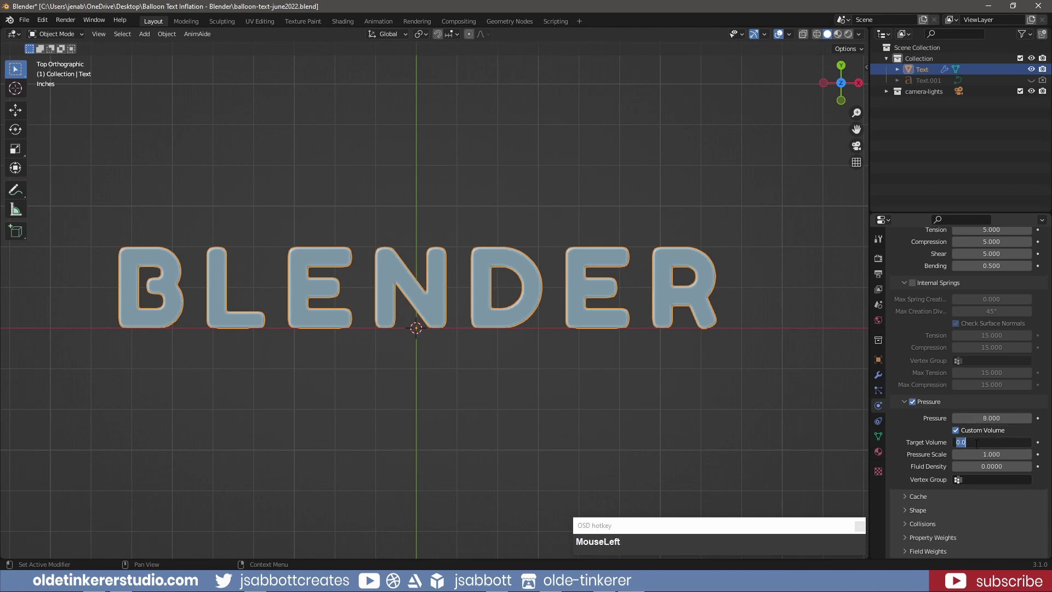
text(3)
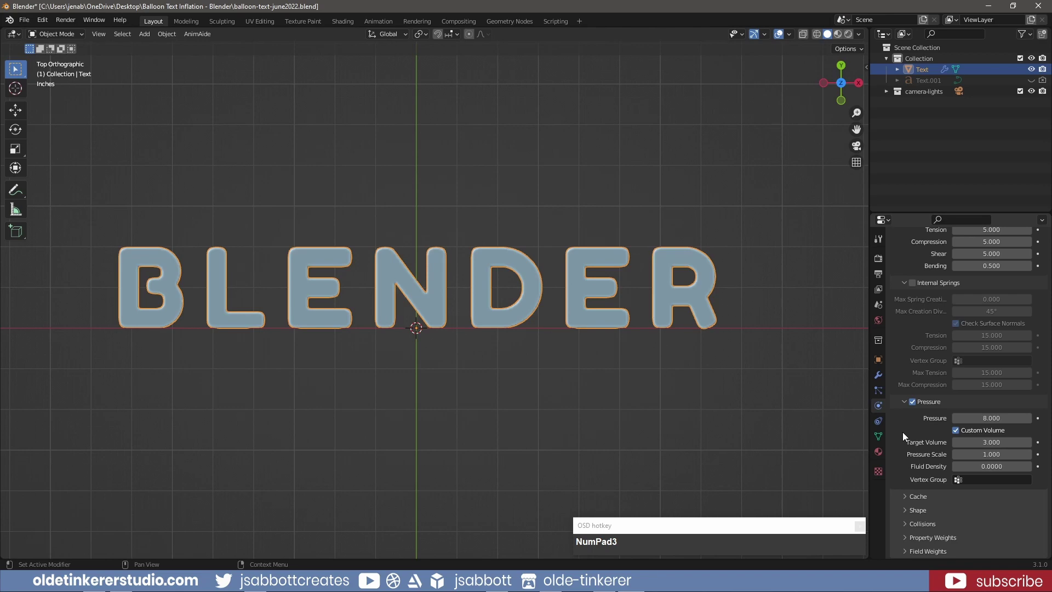
click(981, 455)
text(5)
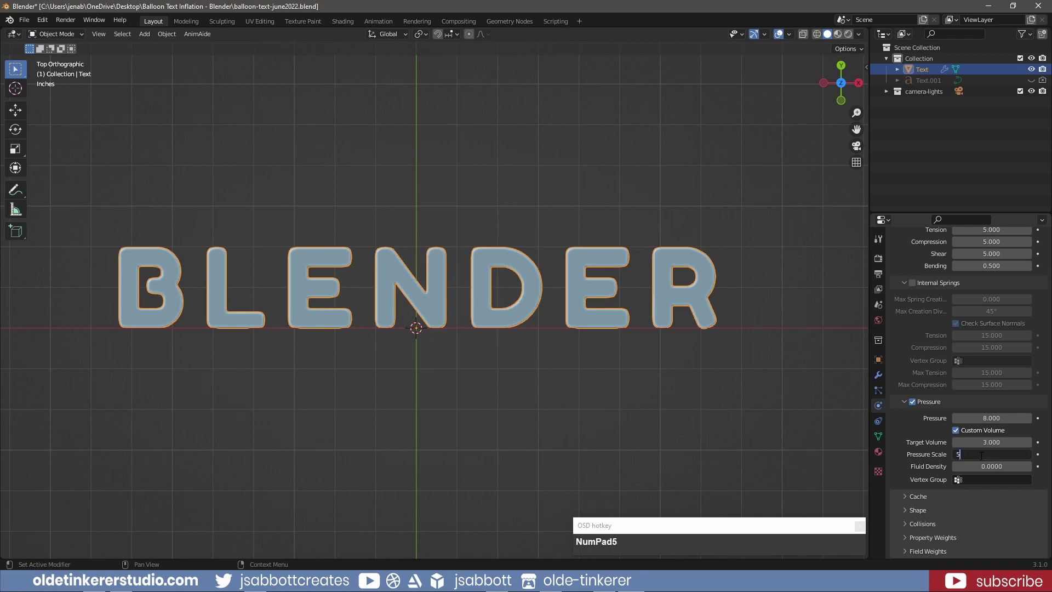
key(Return)
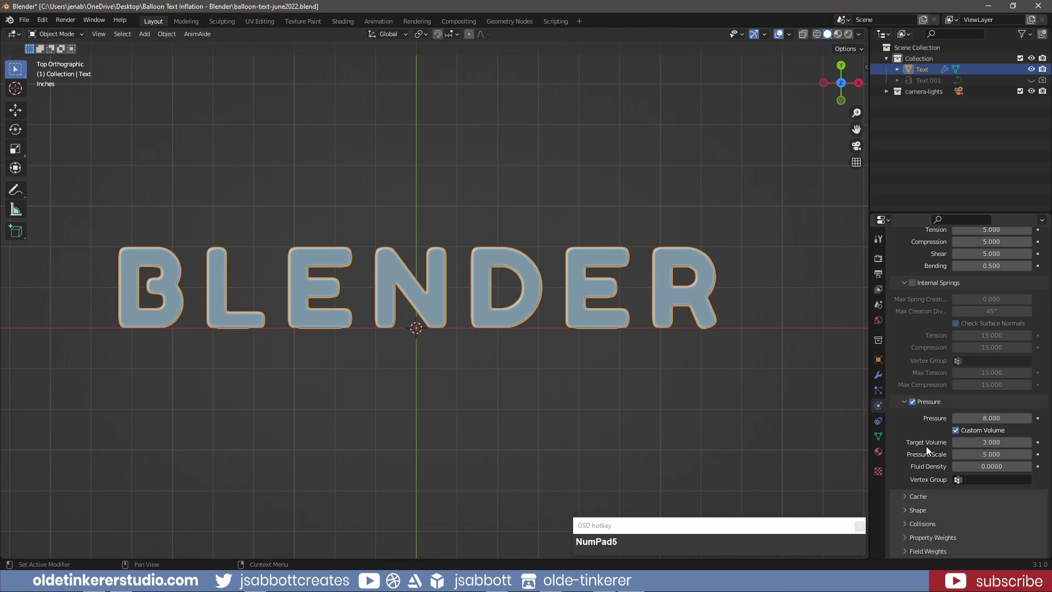
Set the cloth cache end frame to 15, save the file, and bake the simulation.
scroll(908, 423, down, 1)
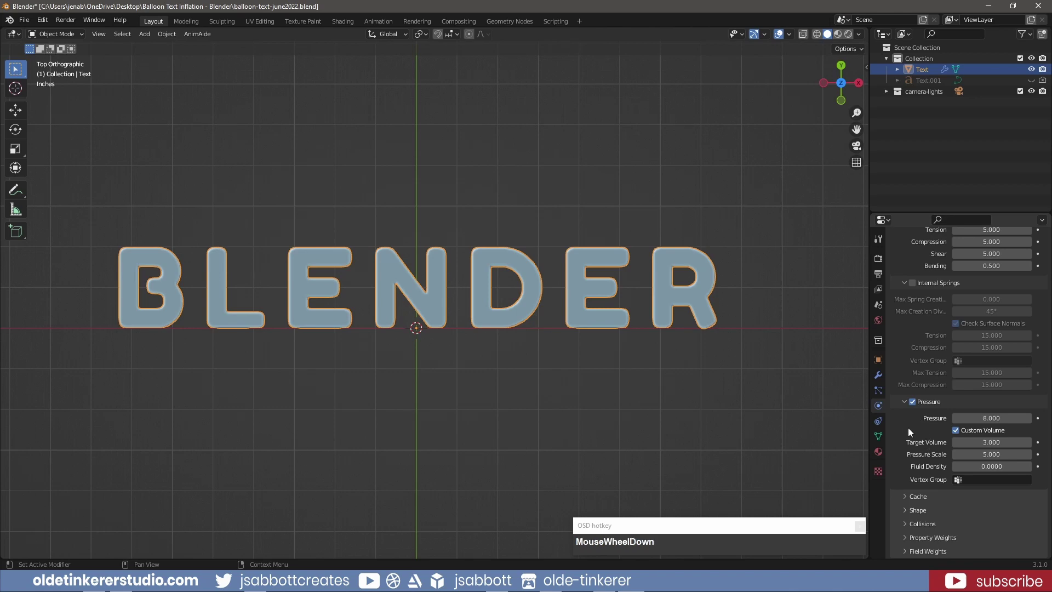
click(910, 497)
scroll(910, 422, down, 4)
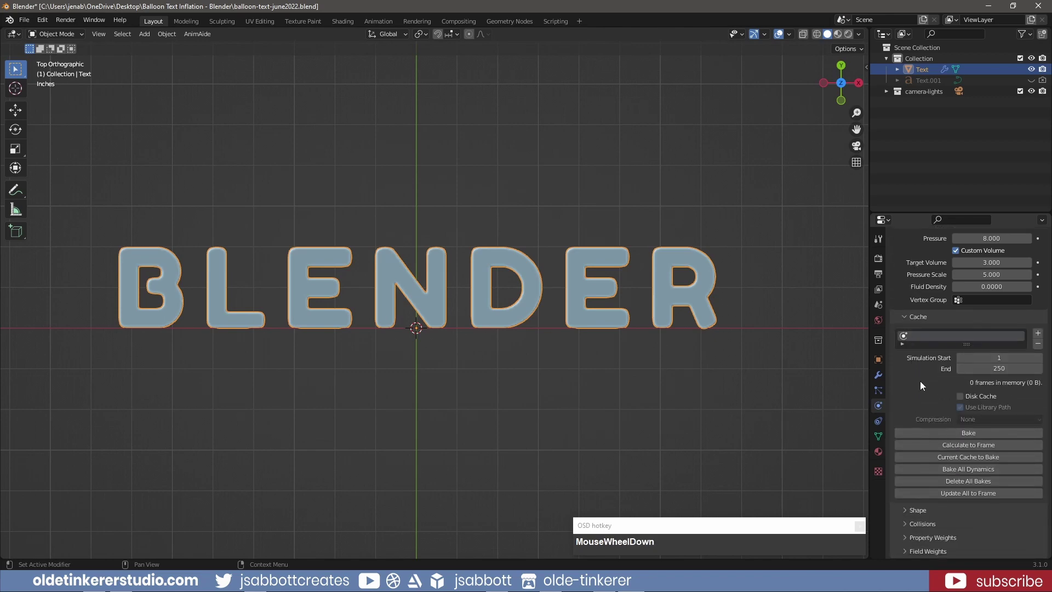
click(1000, 370)
text(15)
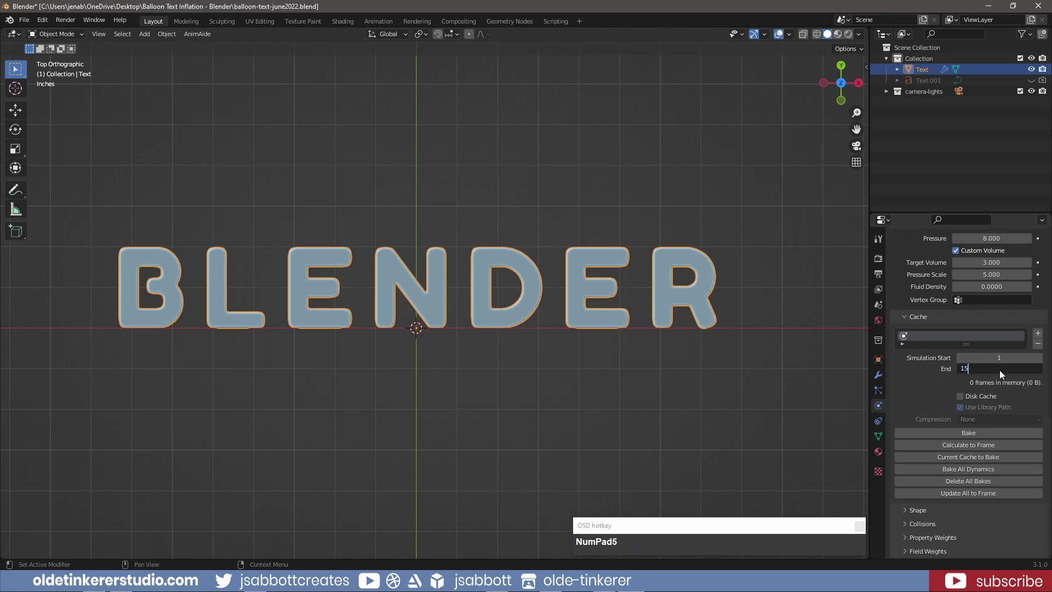
key(Return)
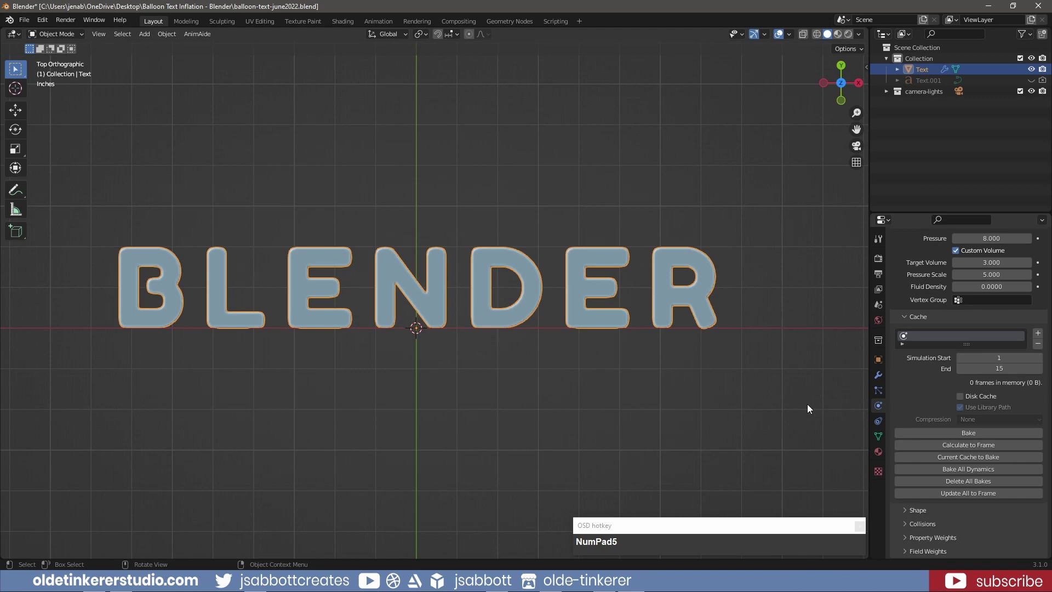
key(ctrl+s)
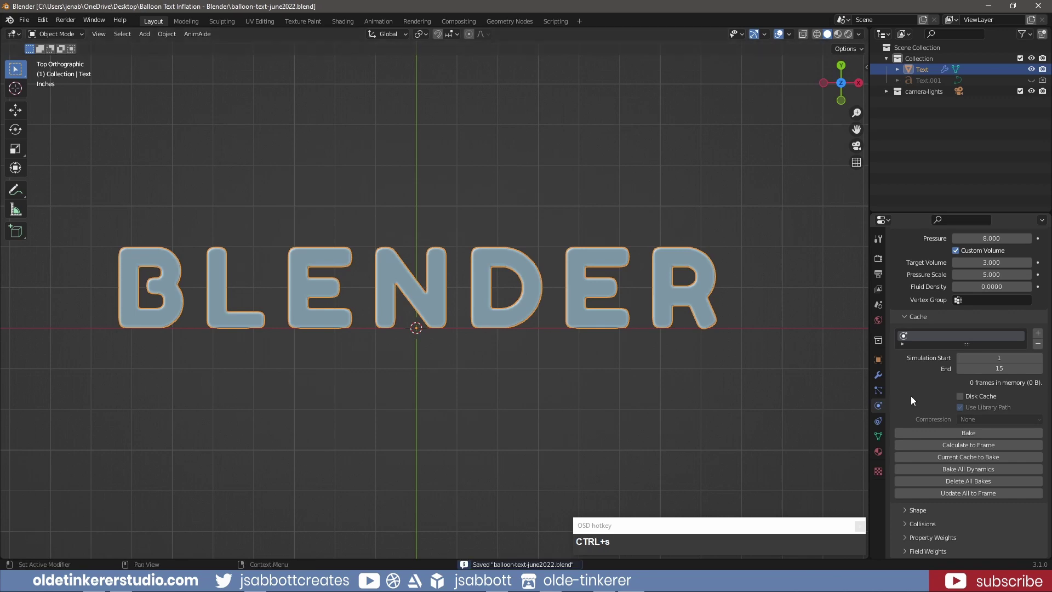
click(958, 432)
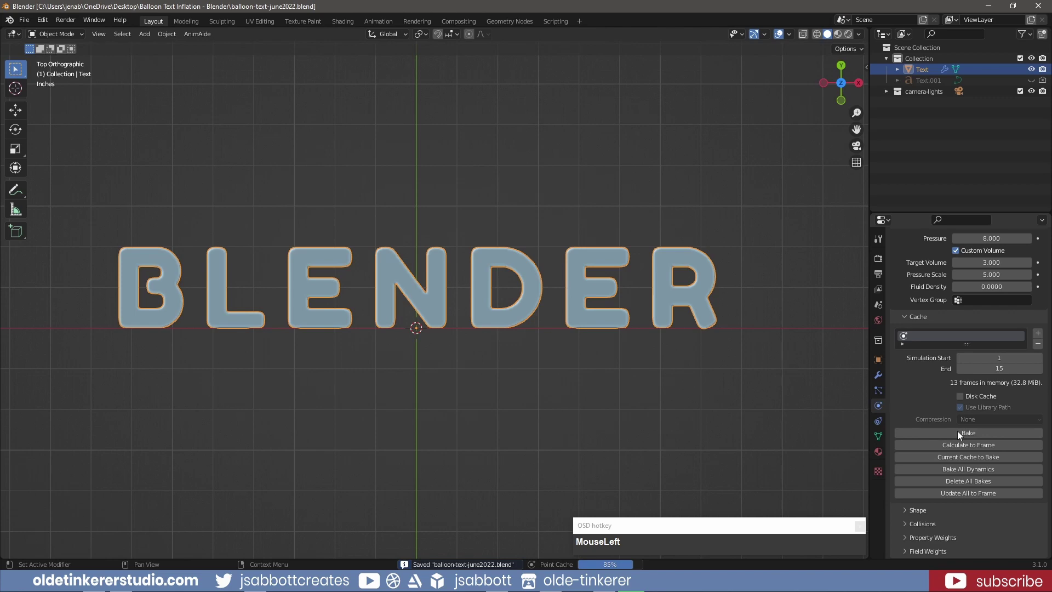
Reveal the Timeline and play back the baked inflation, then pause it.
drag(342, 557, 341, 470)
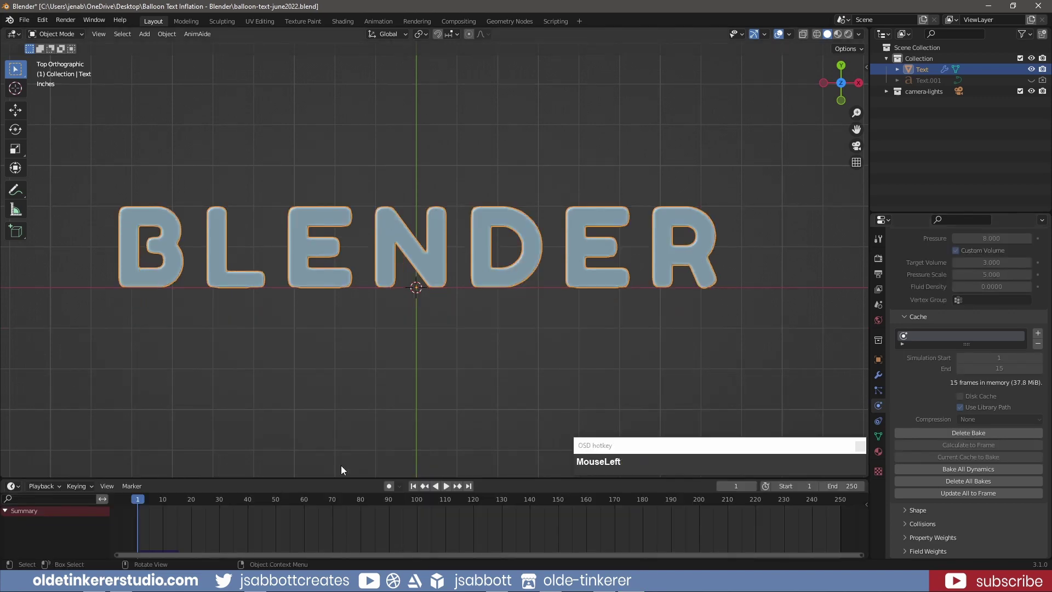
click(447, 487)
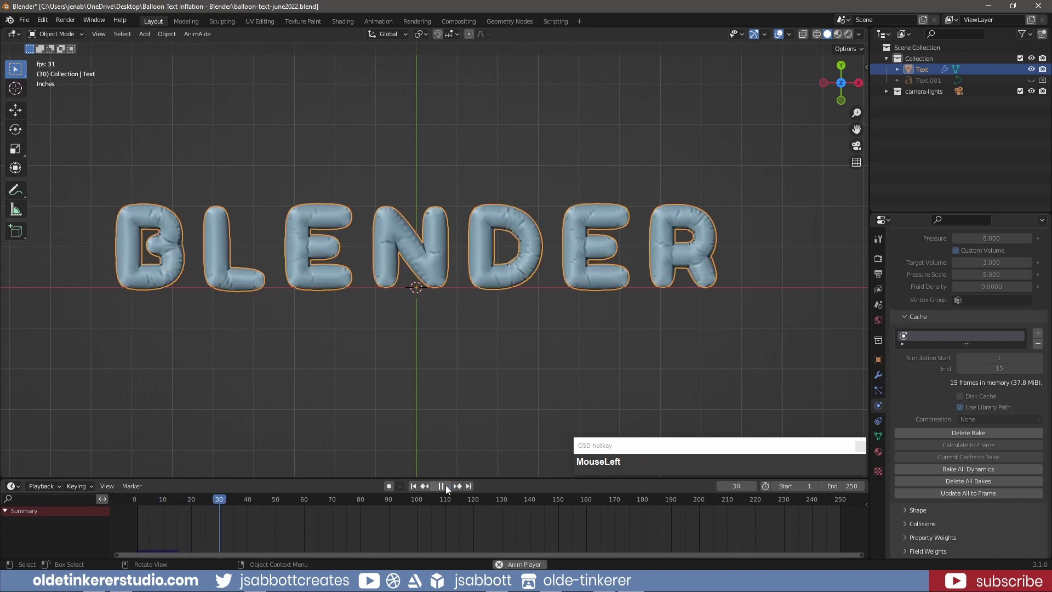
click(441, 486)
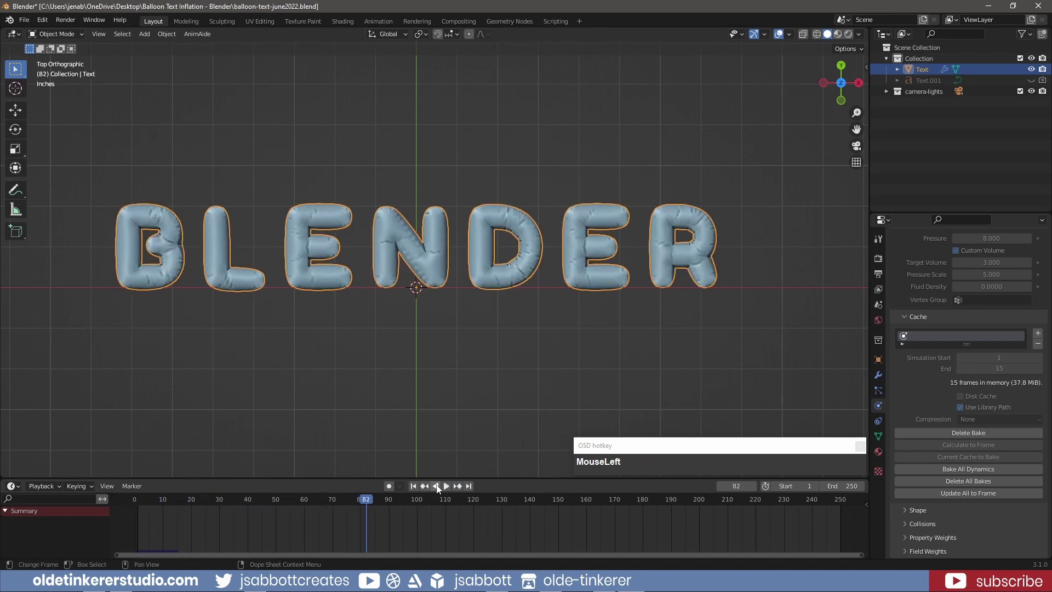
Set the scene's end frame to 15 and jump to that fully inflated frame.
click(844, 486)
text(15)
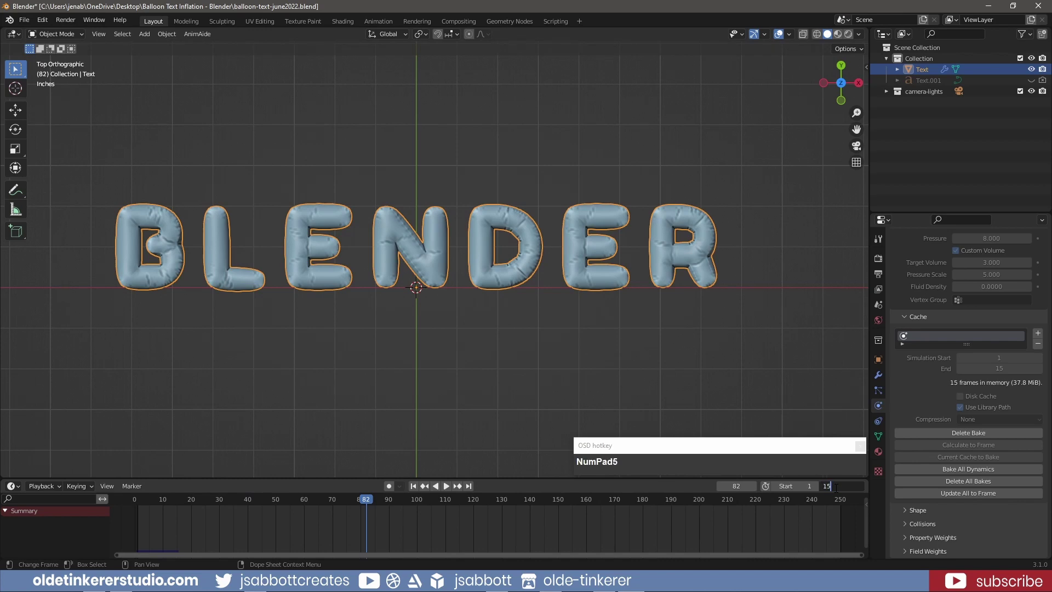
key(Return)
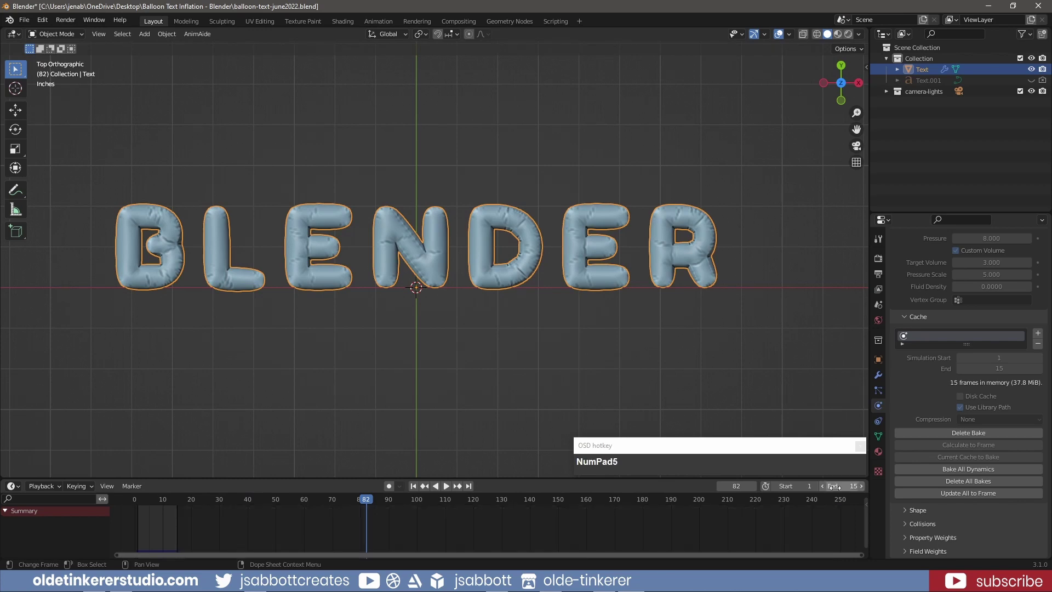
click(469, 486)
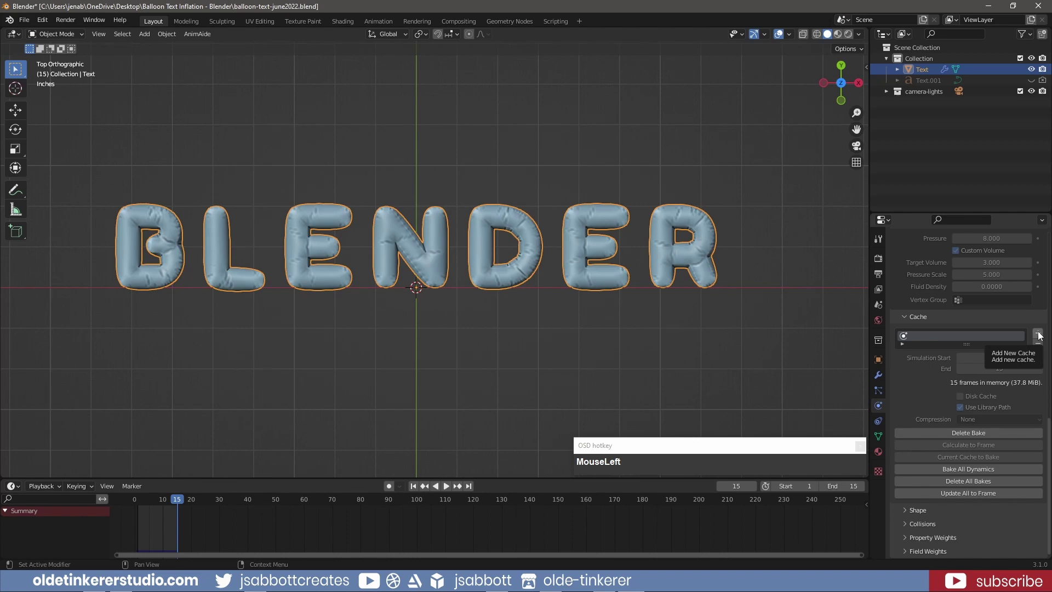
Save the file and add a new material named 'balloon' to the text.
key(ctrl+s)
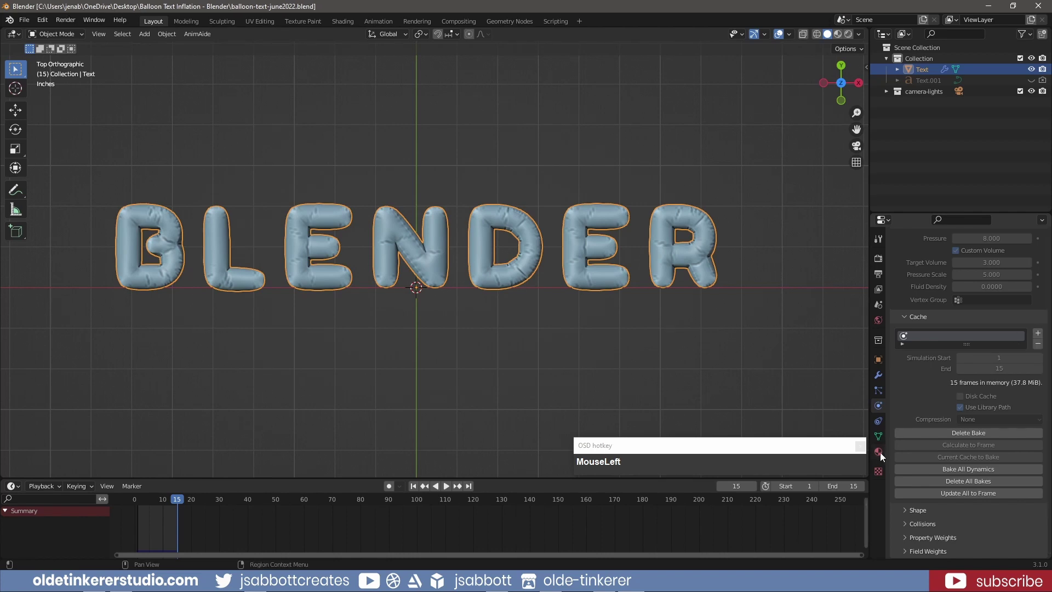
click(879, 451)
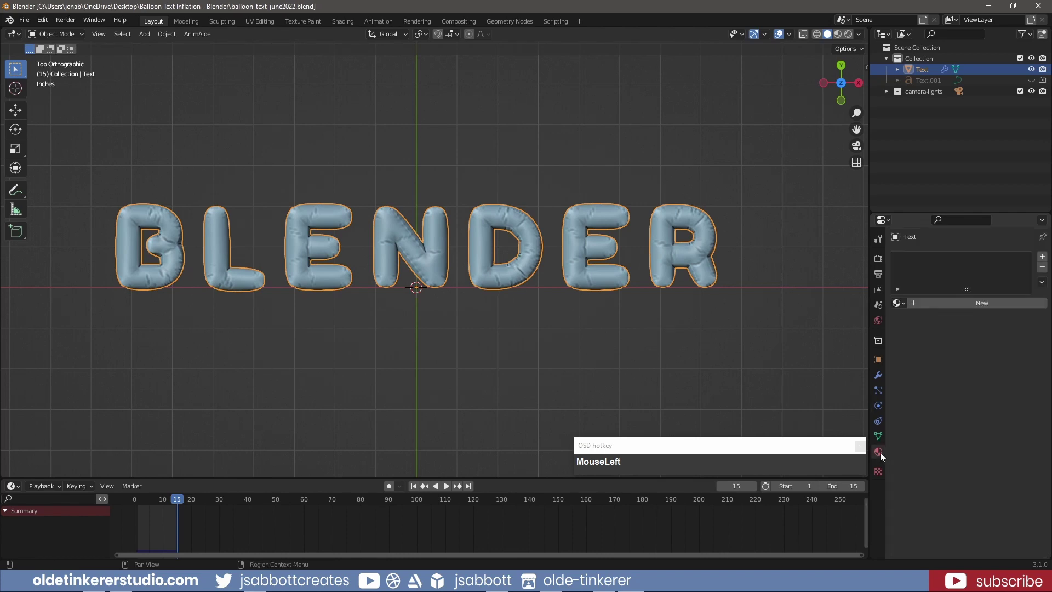
click(949, 302)
double_click(954, 303)
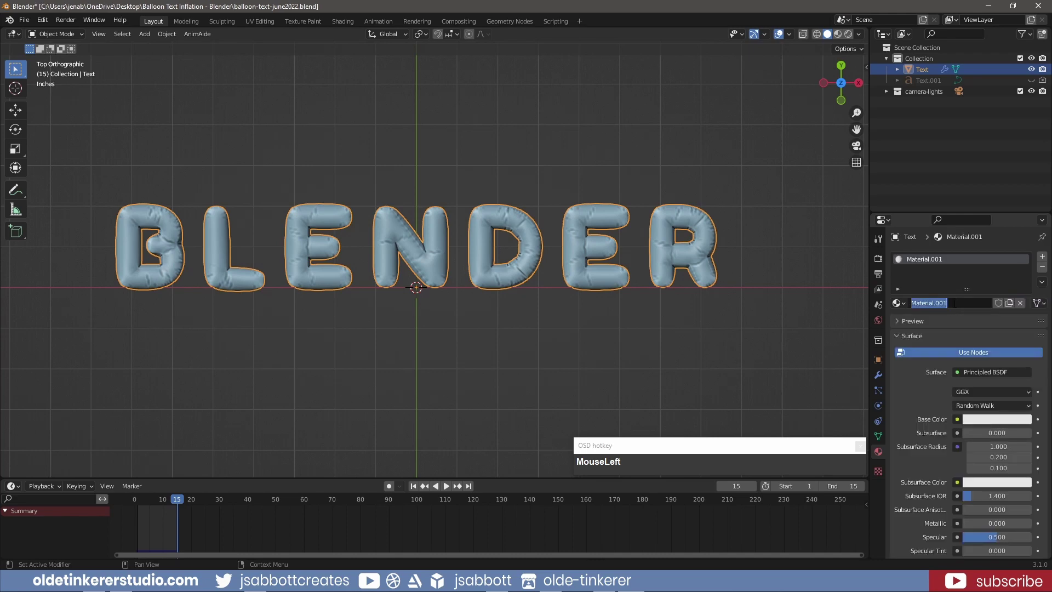
text(balloon)
key(Return)
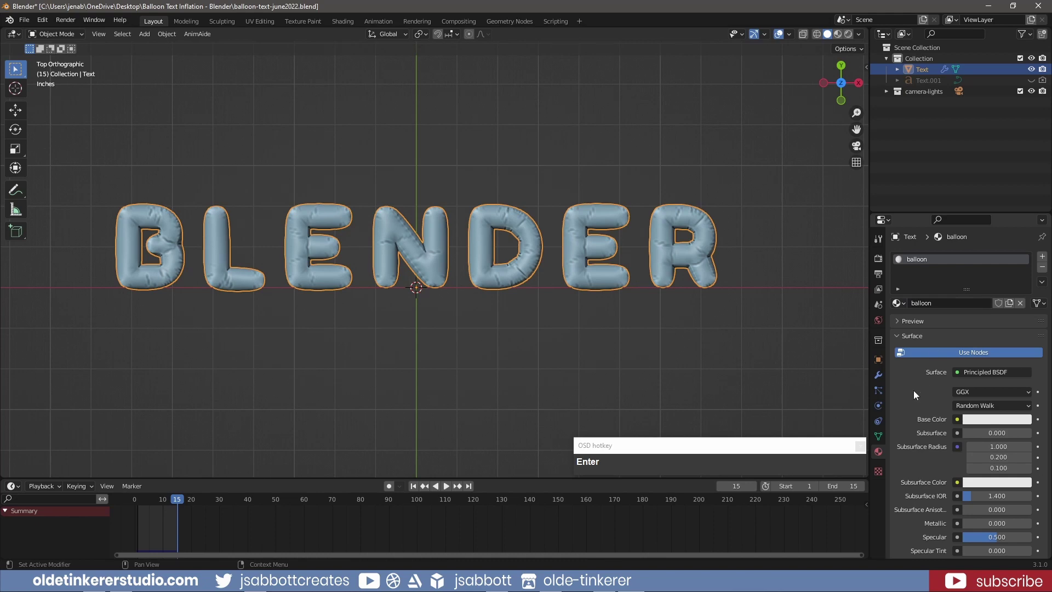
Make the base colour a slightly darkened orange-red and switch to Material Preview.
scroll(913, 390, down, 3)
click(995, 356)
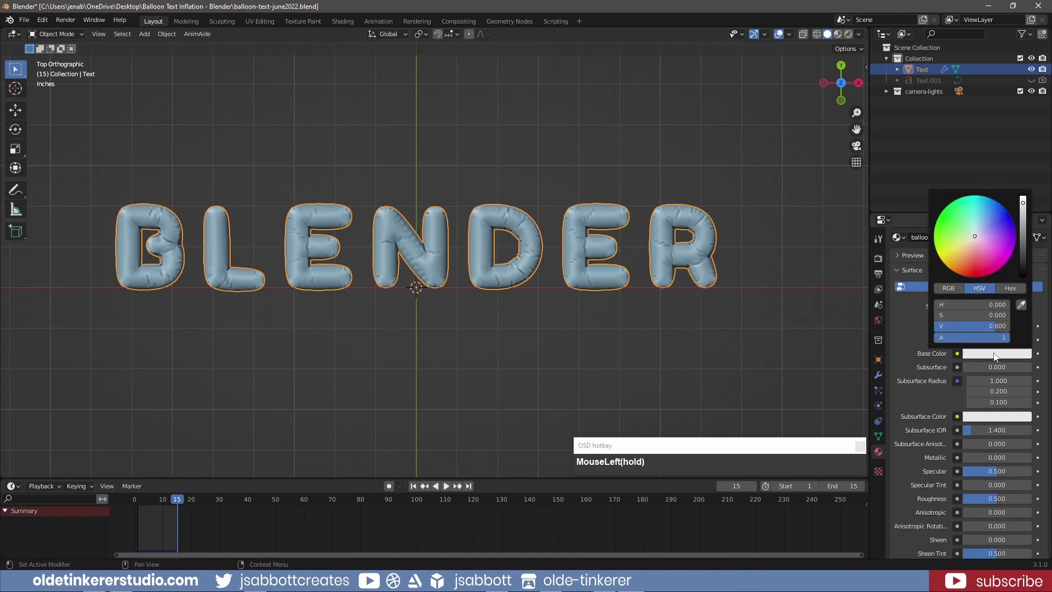
drag(974, 237, 968, 263)
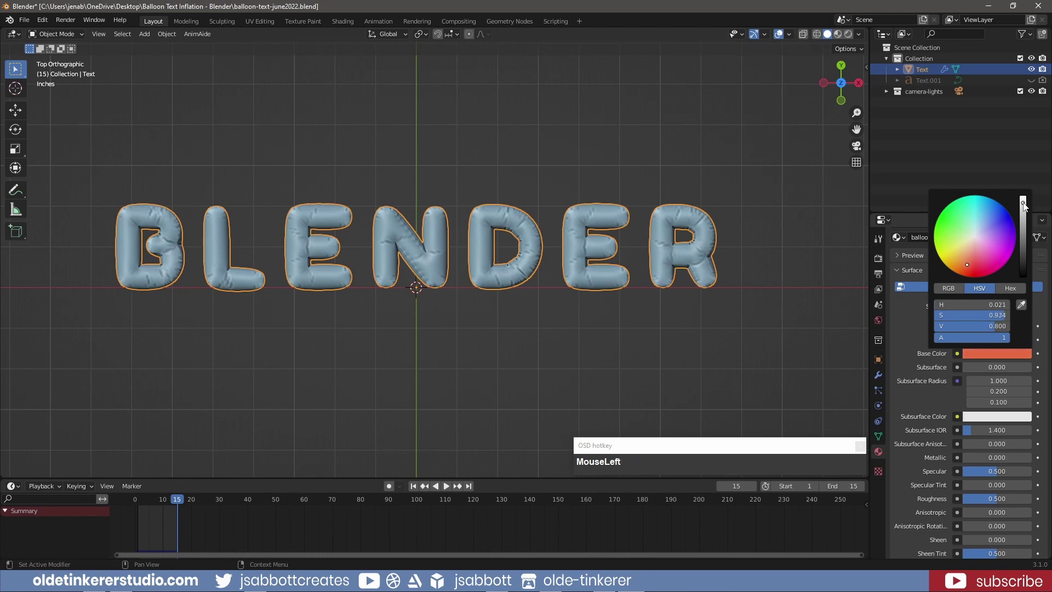
drag(1025, 206, 1023, 211)
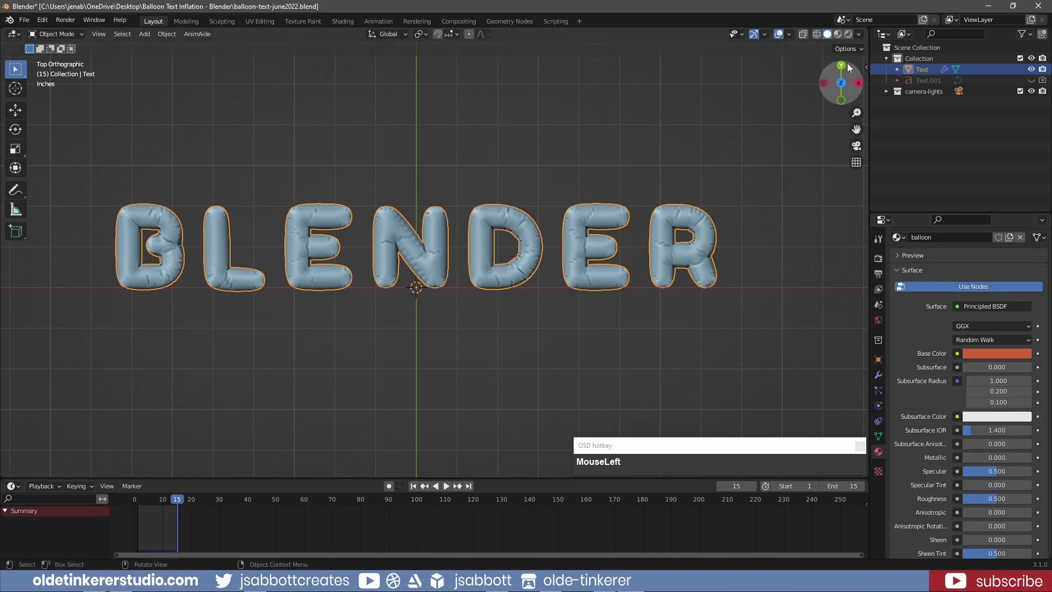
click(840, 33)
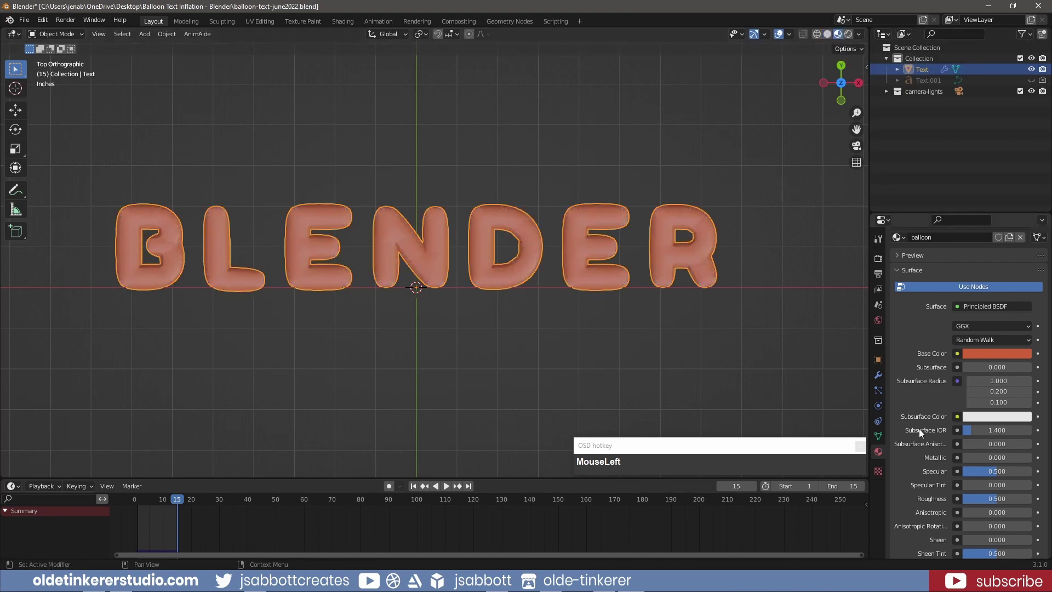
Set the balloon material's Metallic to 1 and Roughness to 0.2.
click(999, 459)
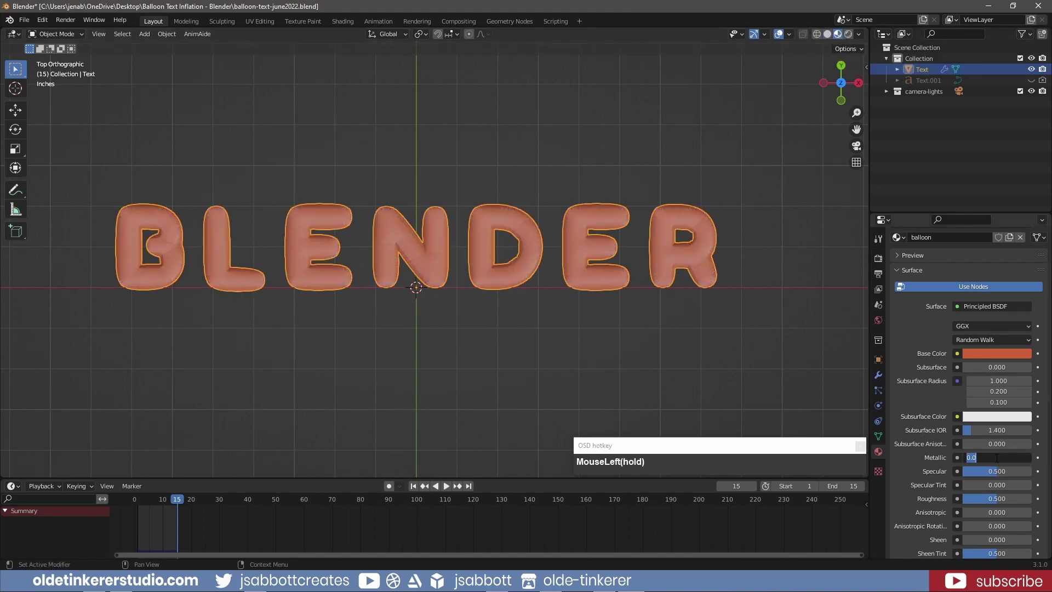
text(1)
key(Return)
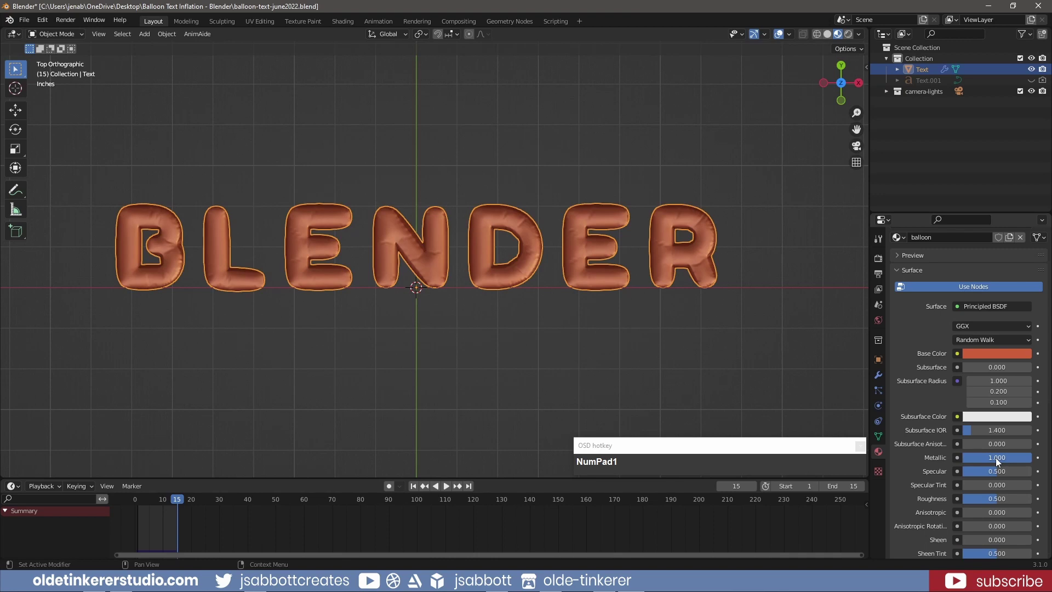
click(1006, 498)
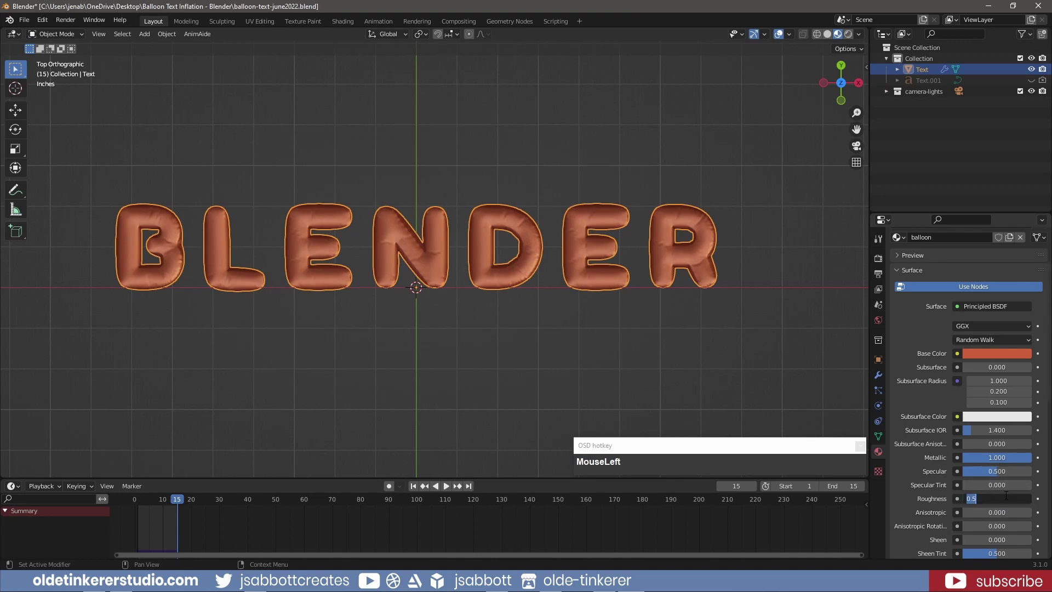
text(.2)
key(Return)
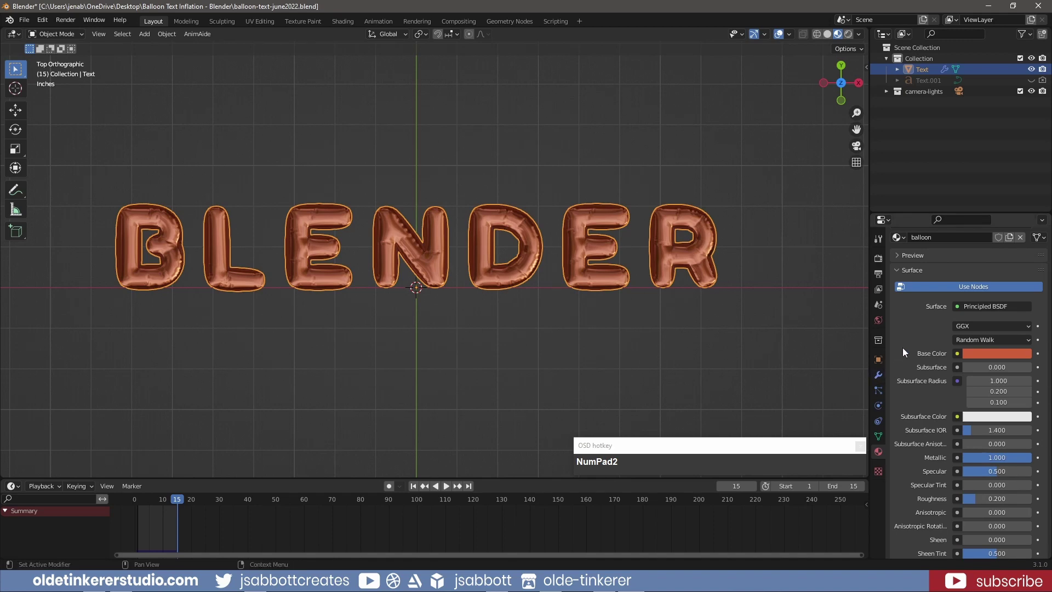
Zoom out so the shiny BLENDER balloon letters sit smaller in the viewport centre.
scroll(768, 322, down, 4)
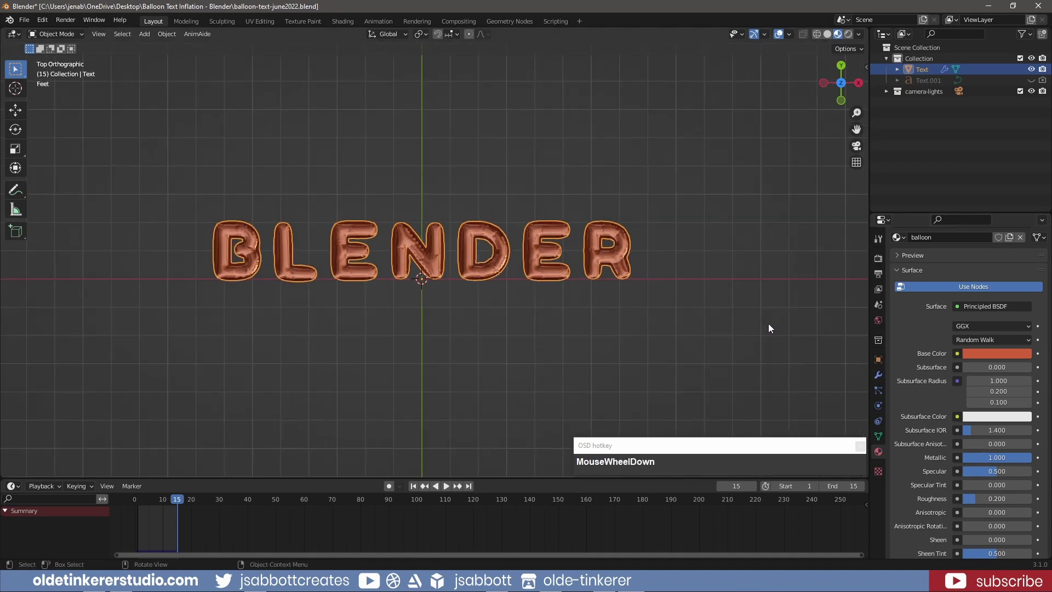